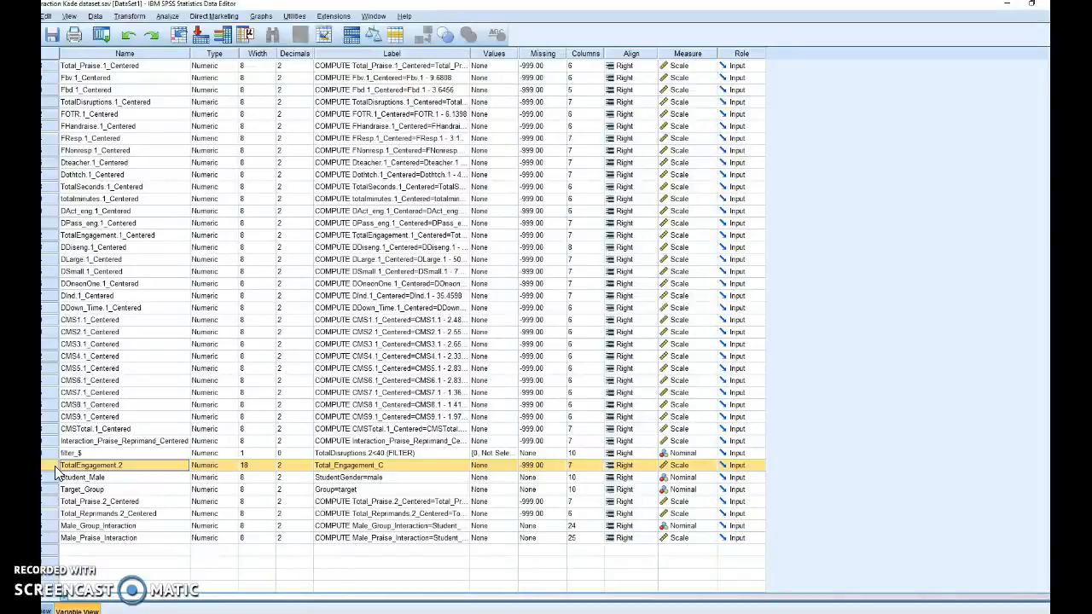
- Examine the Student_Male, Target_Group and Male_Group_Interaction variables in the variable list
click(51, 479)
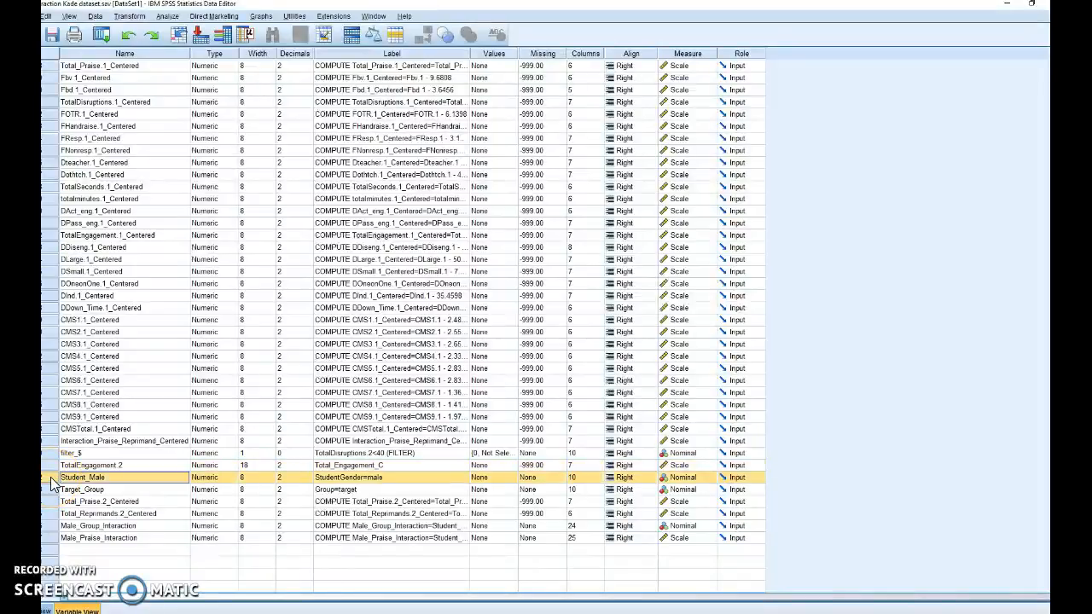
click(52, 489)
click(53, 482)
click(104, 483)
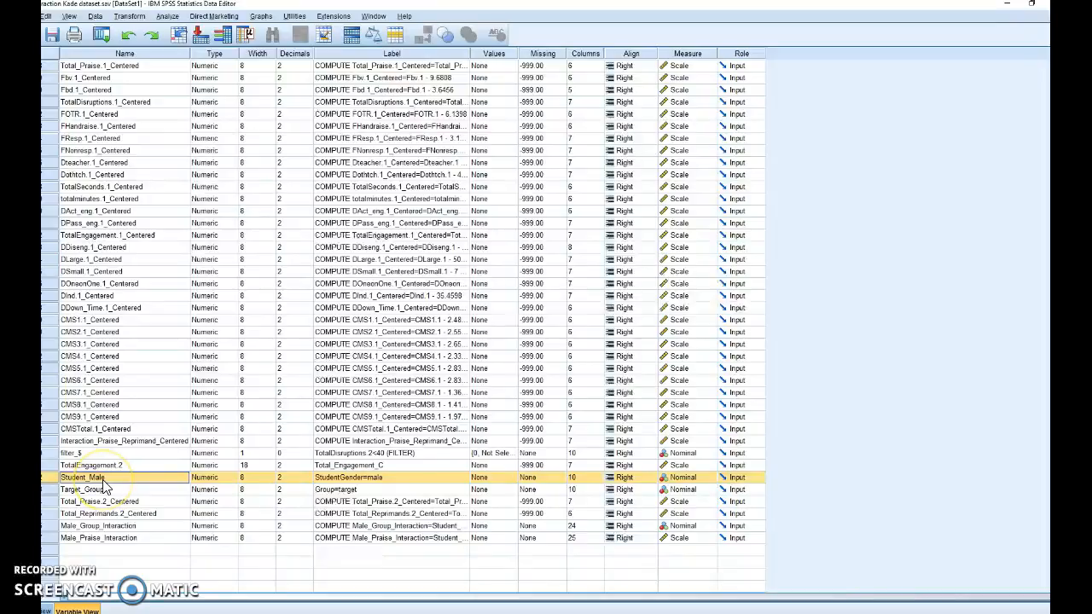
click(53, 491)
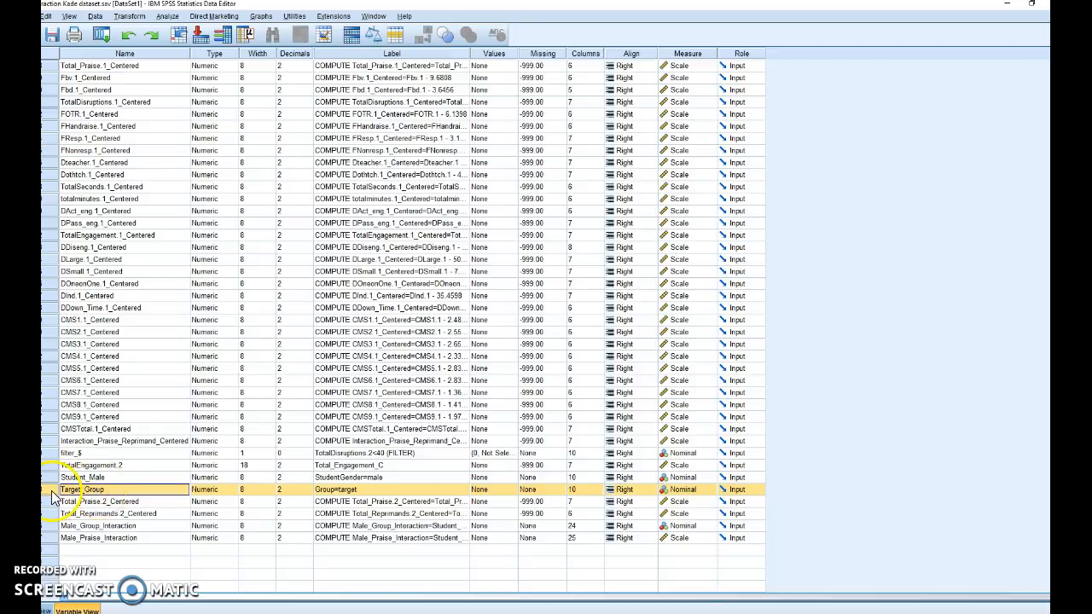
click(113, 478)
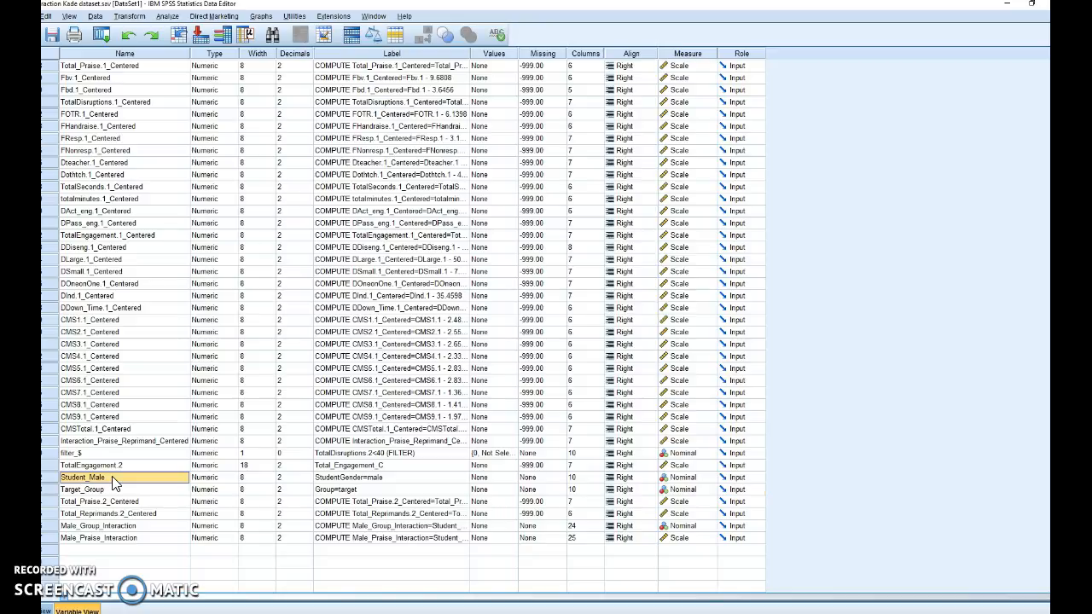
click(109, 491)
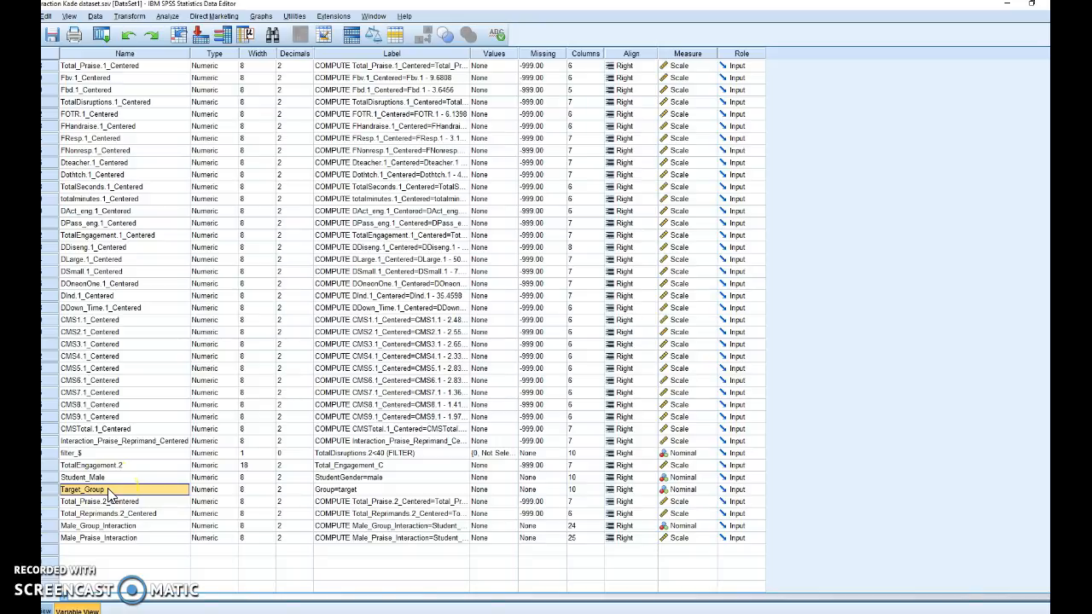
click(57, 526)
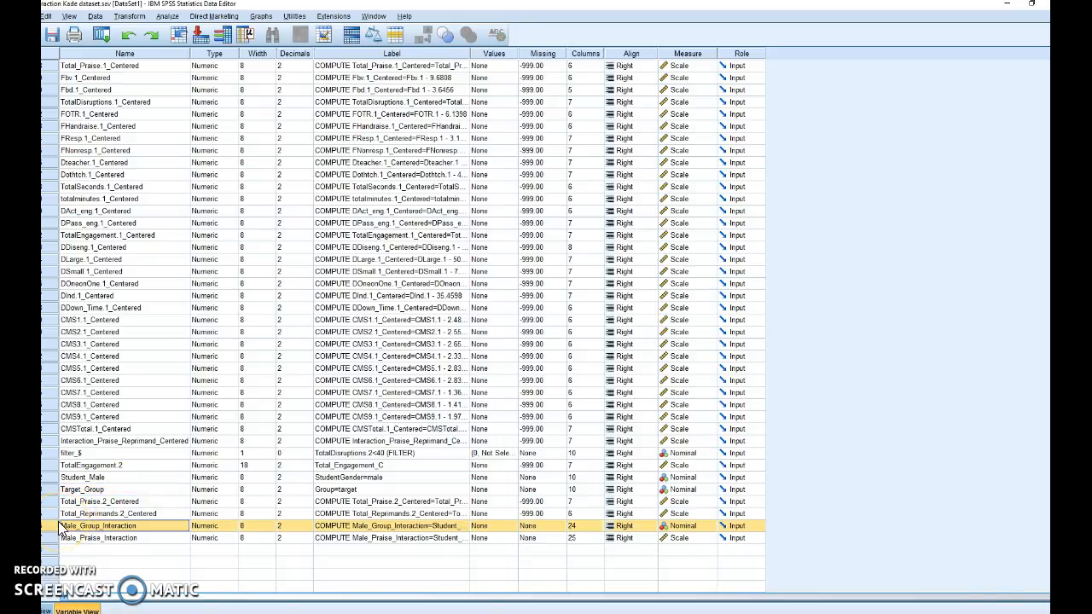
click(89, 479)
click(88, 490)
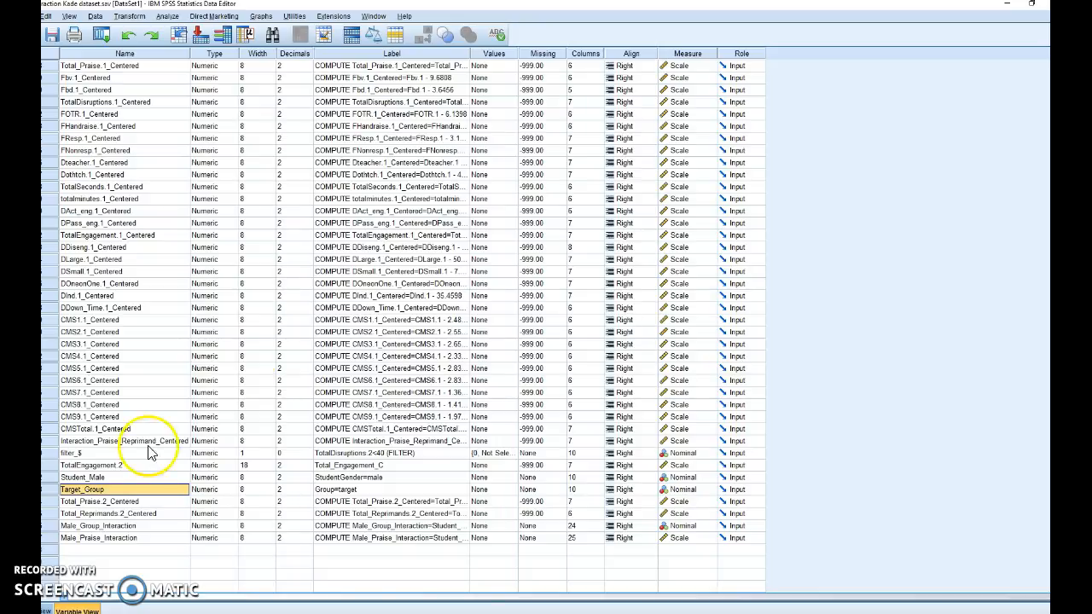
- Start a linear regression analysis and reset its previous settings
click(169, 17)
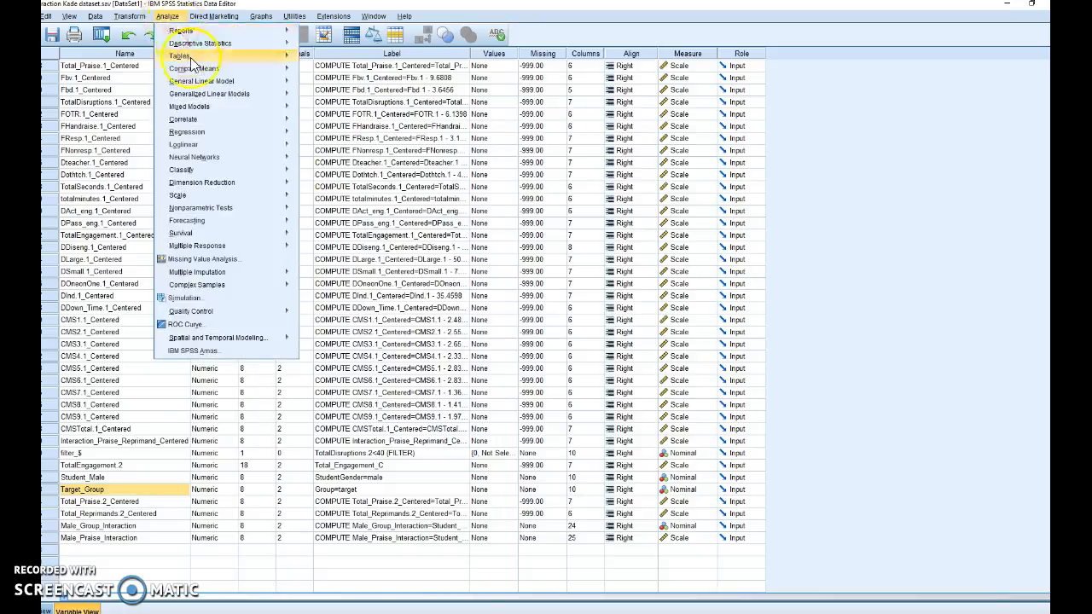
mouse_move(282, 132)
click(321, 148)
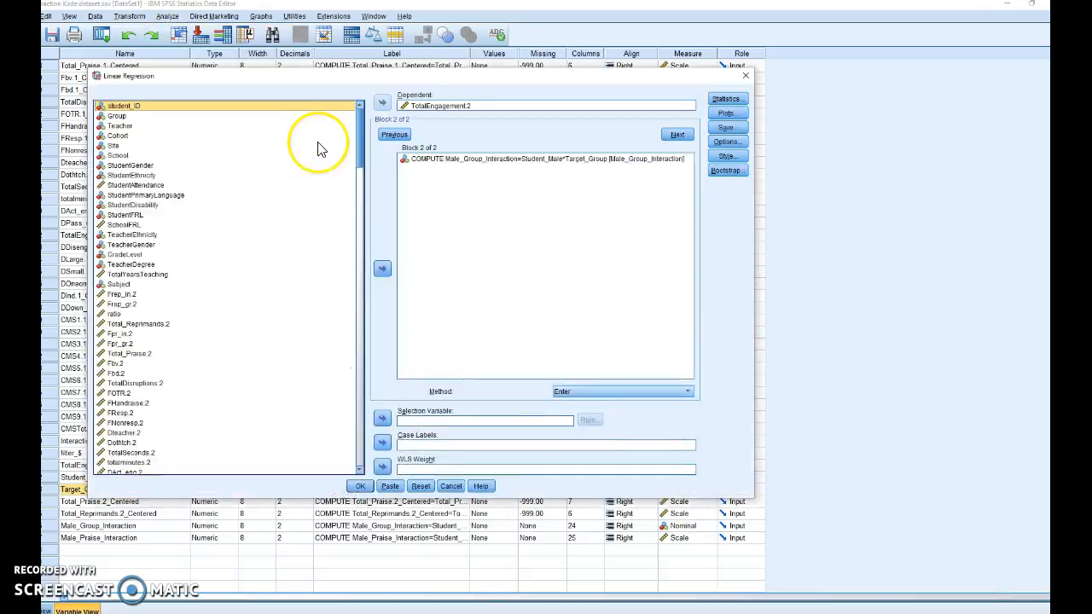
click(421, 485)
- Show variable names instead of labels in the source list and assign TotalEngagement.2 as the dependent variable
scroll(265, 410, down, 20)
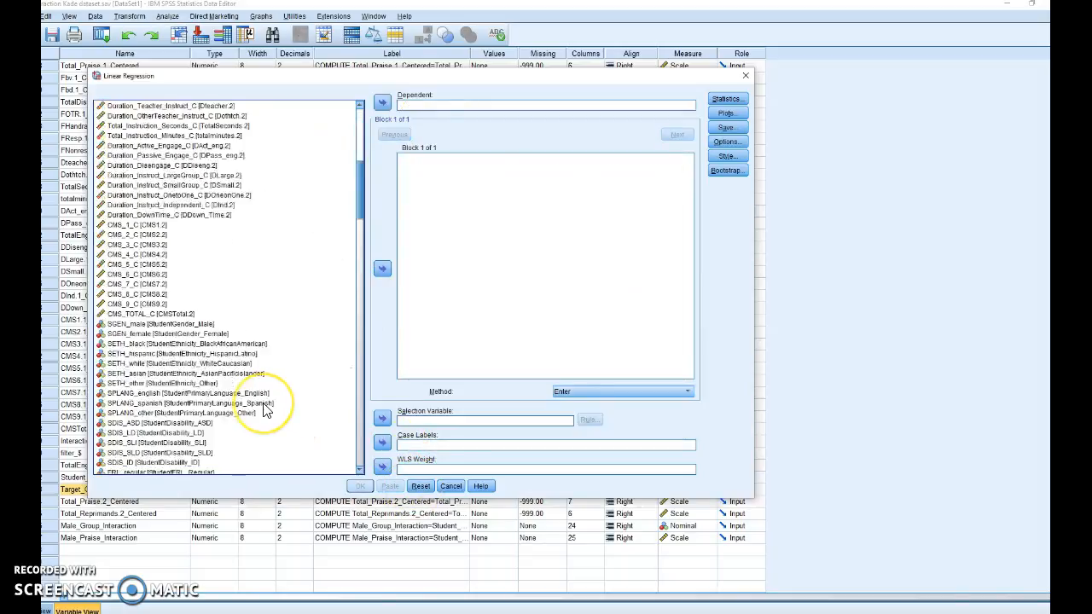
scroll(264, 406, down, 12)
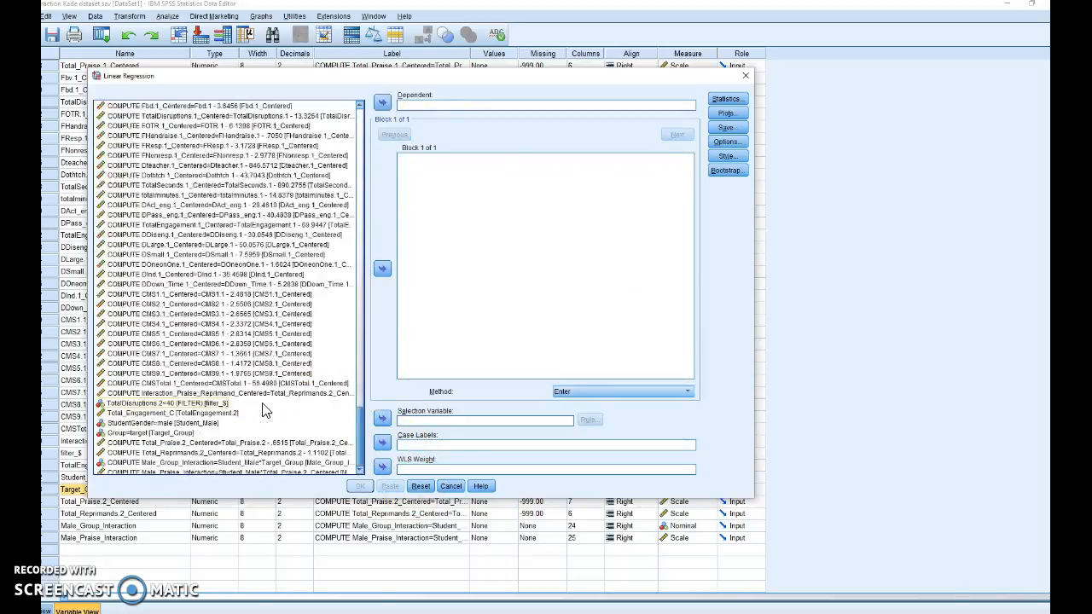
right_click(170, 355)
click(163, 368)
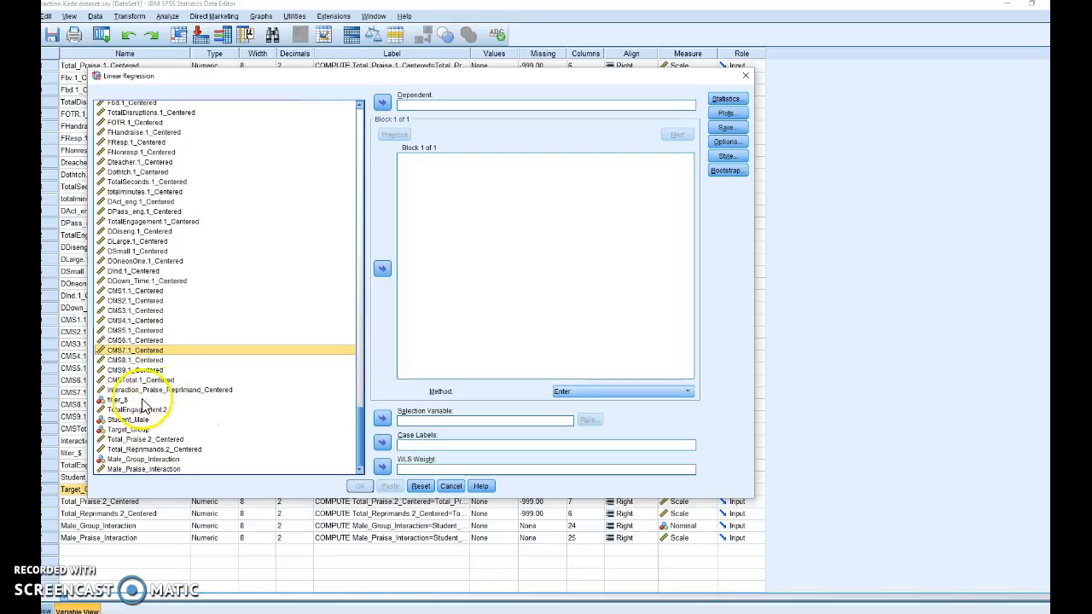
click(136, 411)
click(384, 104)
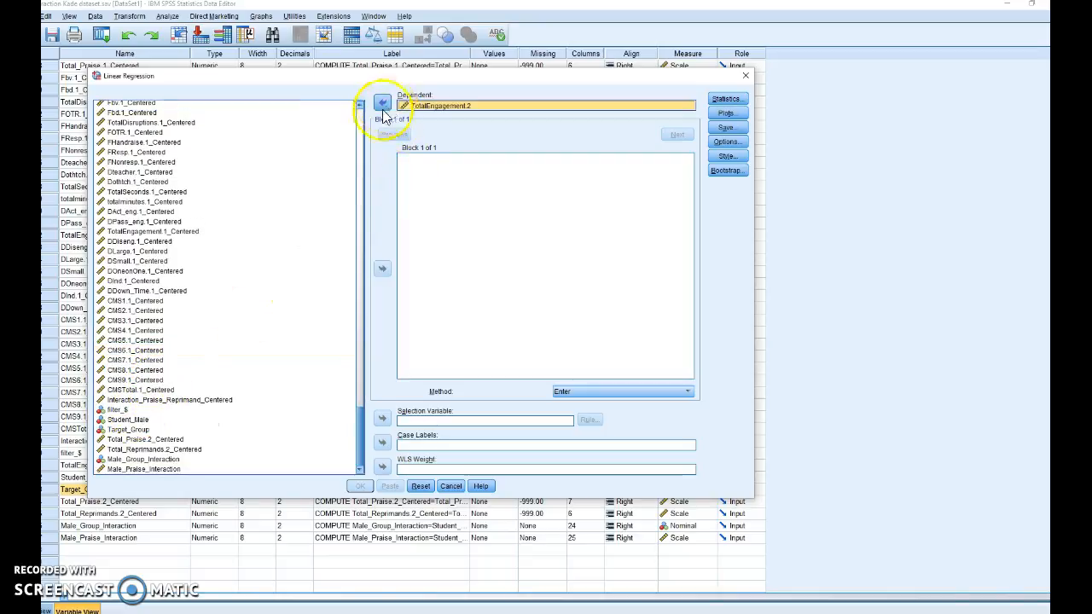
- Add Student_Male, Target_Group and Total_Praise.2_Centered as the predictors in block 1 of the regression
click(128, 419)
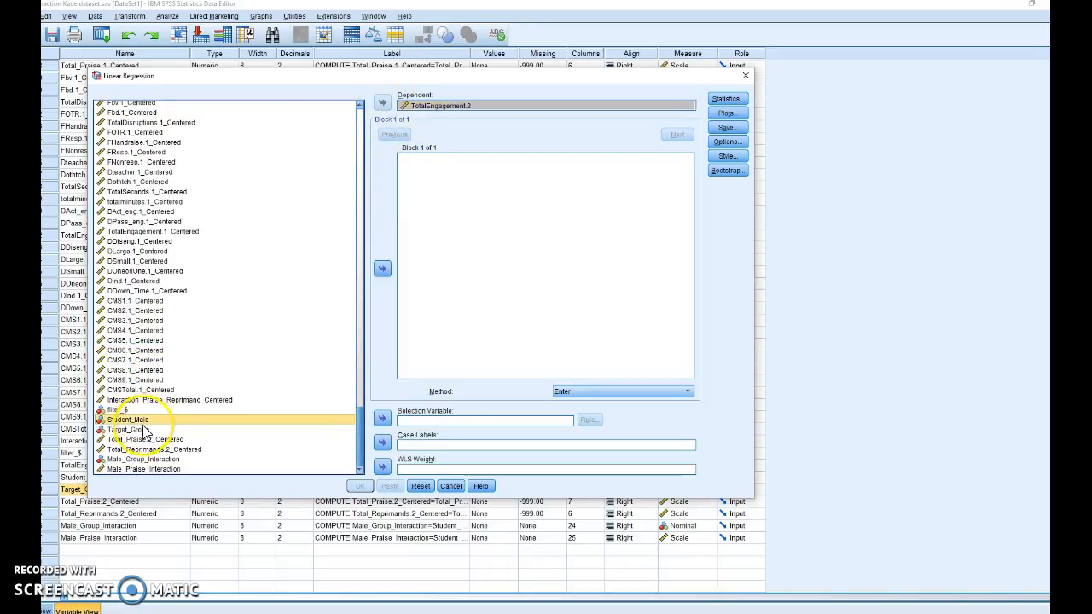
ctrl+click(128, 429)
click(381, 268)
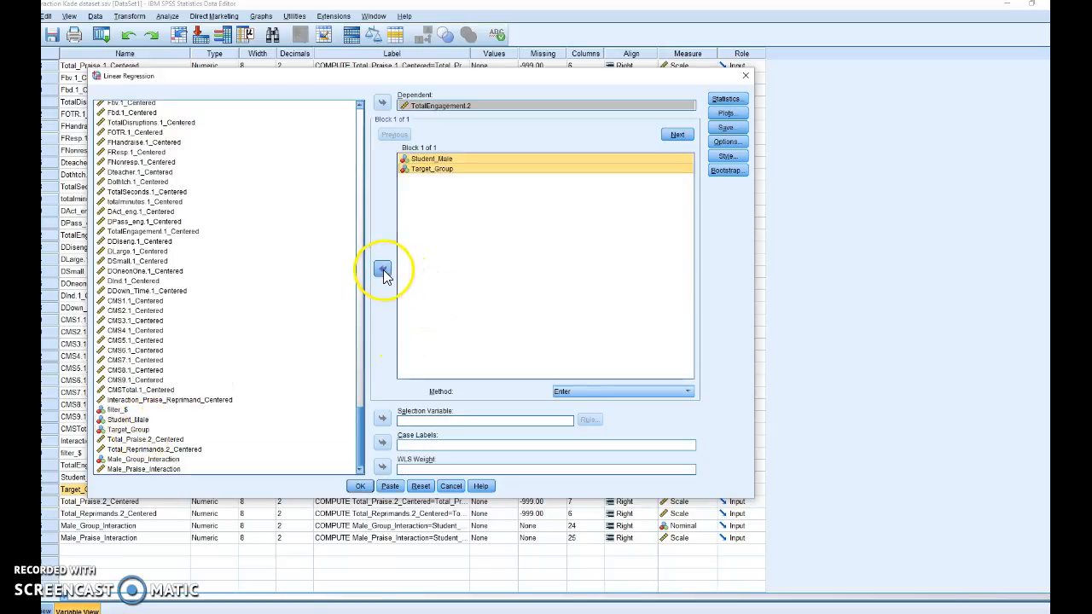
click(166, 441)
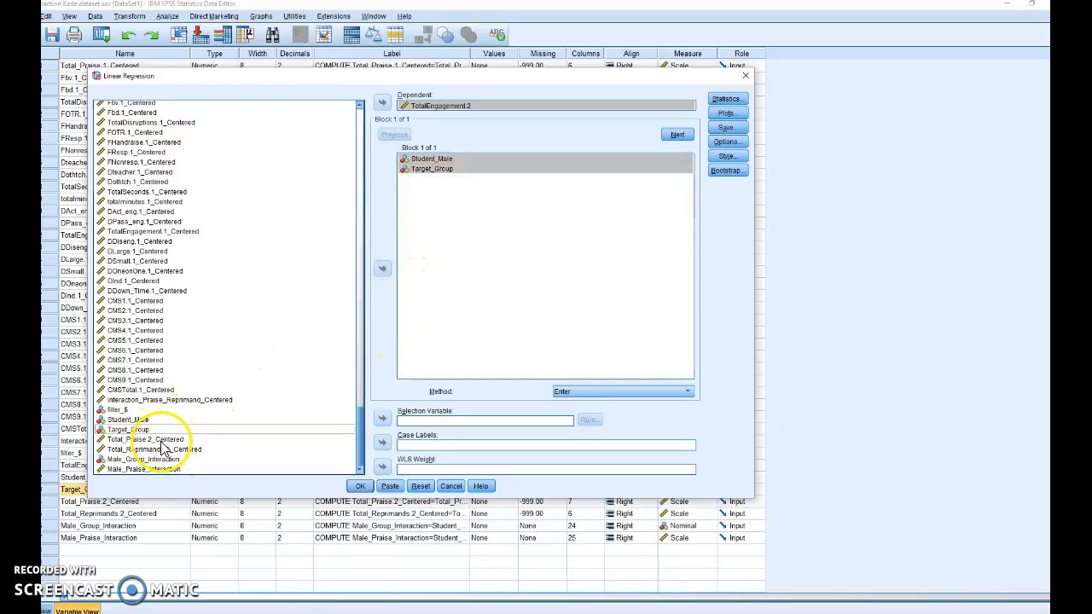
click(382, 270)
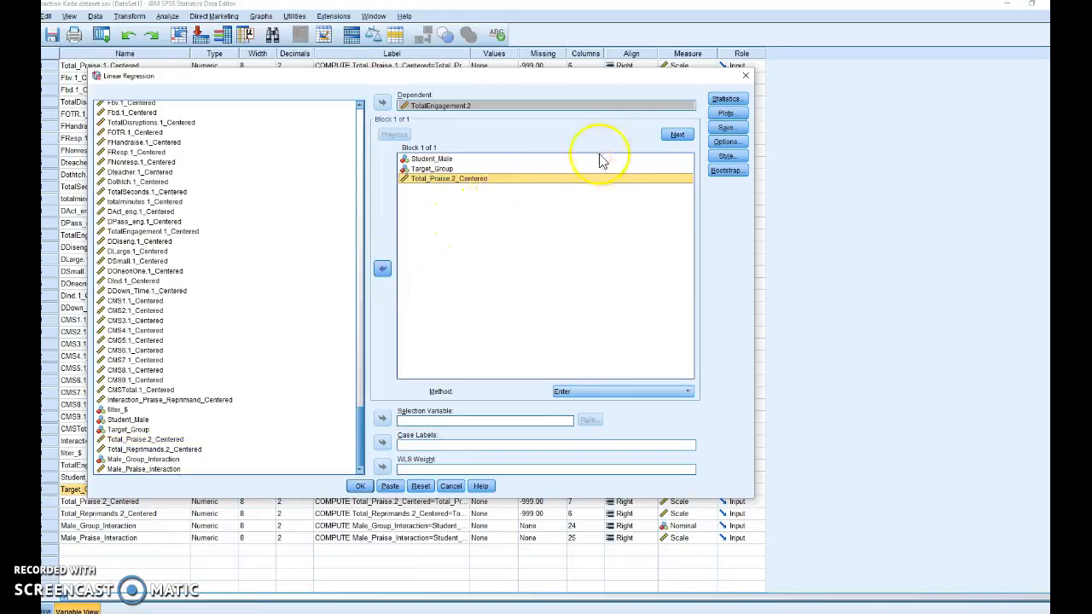
- Create a second predictor block containing Male_Group_Interaction
click(678, 136)
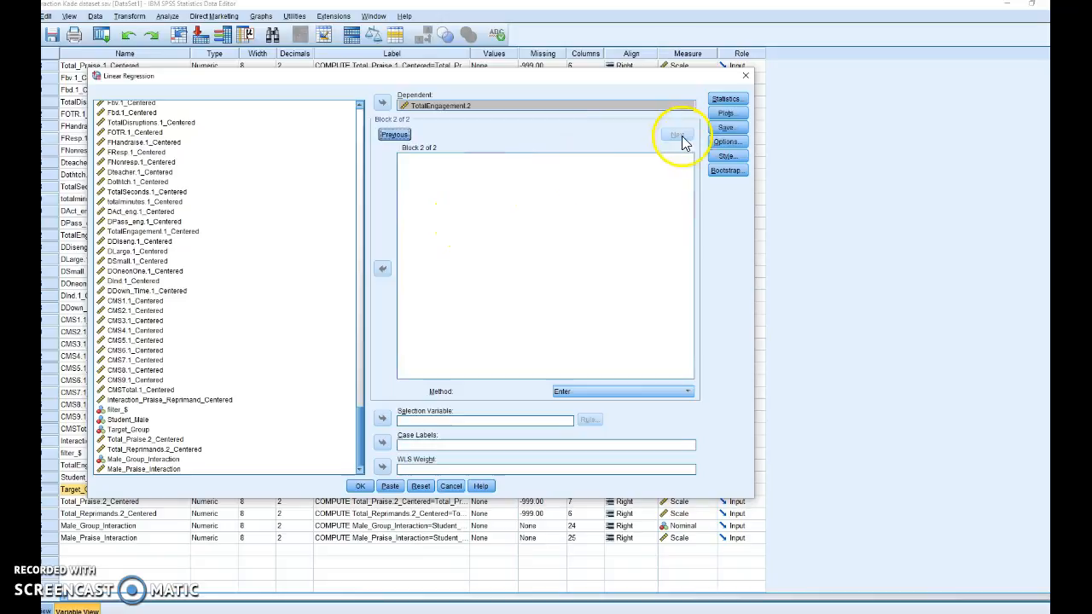
click(136, 459)
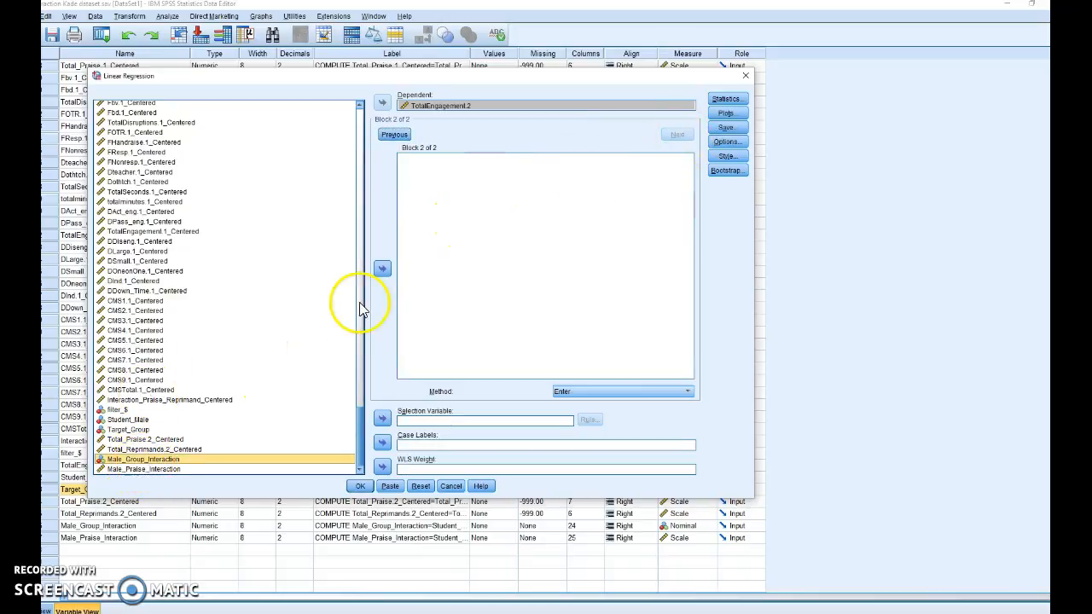
click(384, 270)
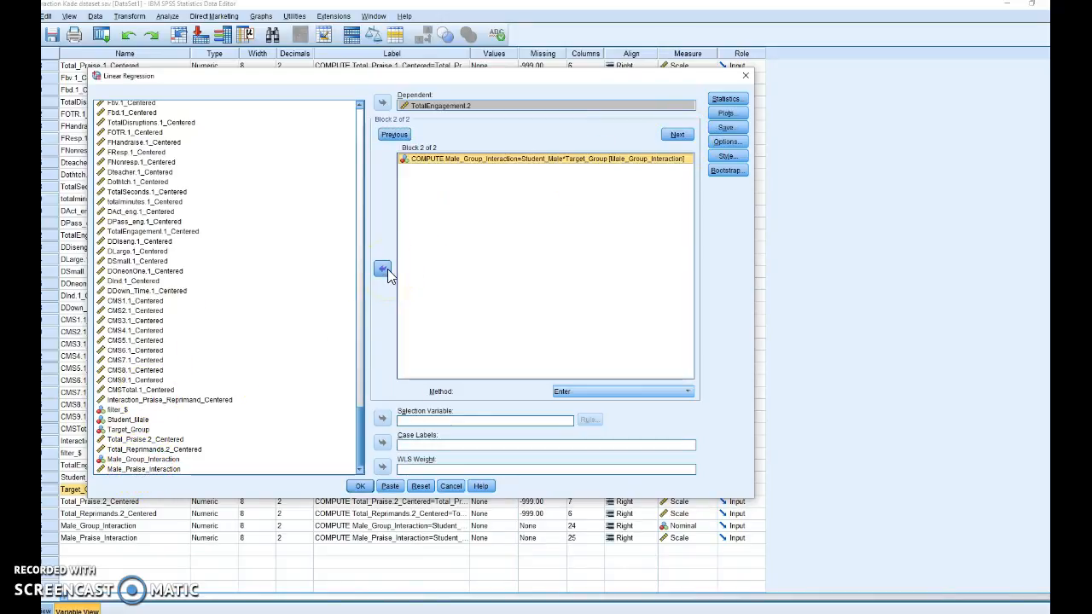
- Paste the regression as syntax and run only the newly pasted REGRESSION command
click(391, 487)
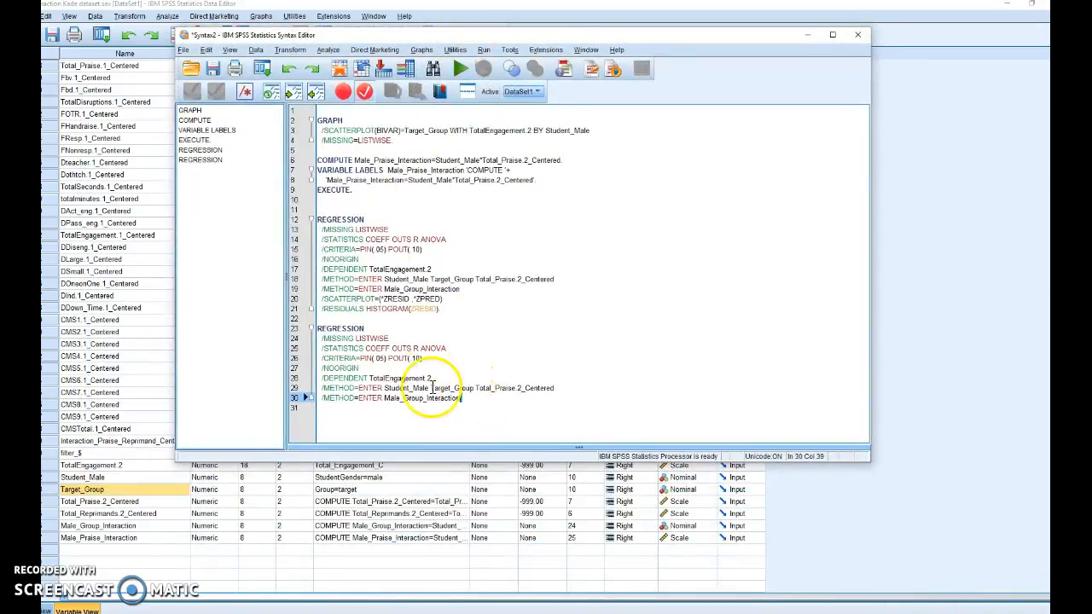
drag(462, 398, 323, 337)
click(460, 69)
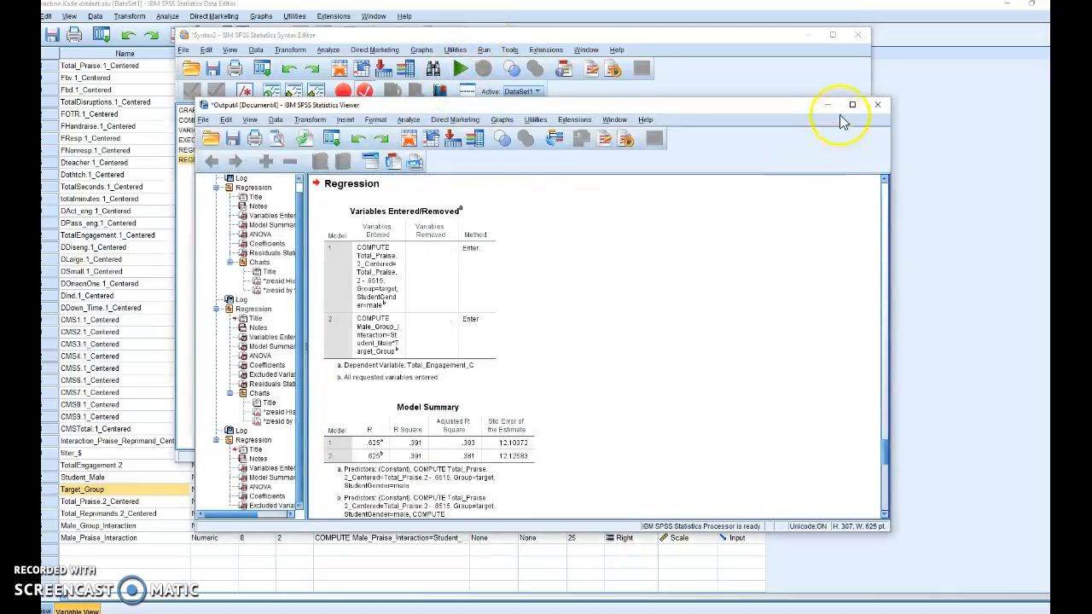
- Maximize the output window and examine the new regression's model summary, ANOVA and coefficients tables
click(852, 105)
click(313, 336)
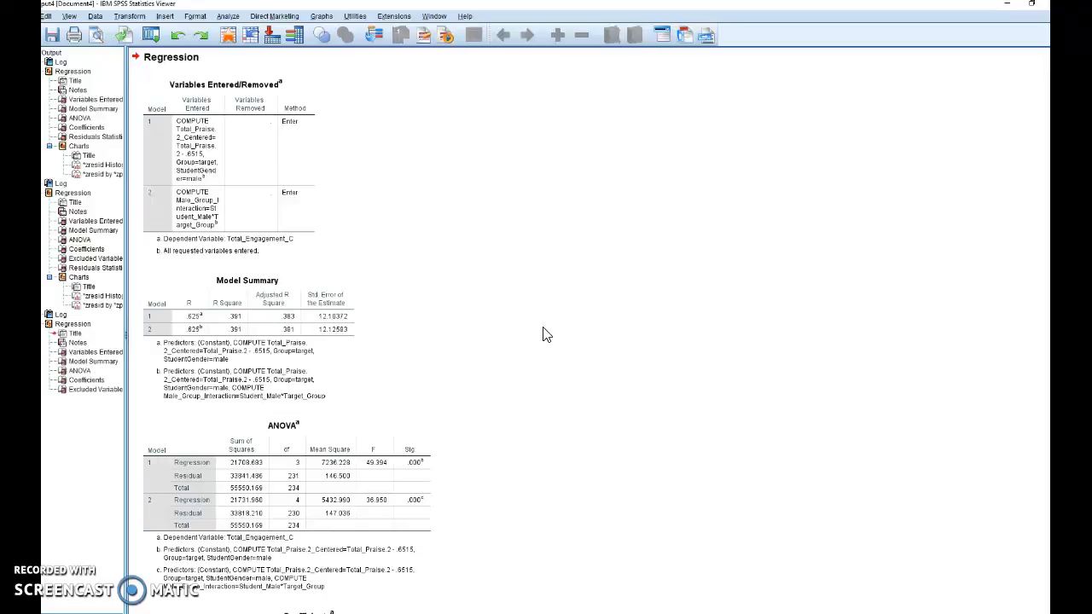
scroll(546, 335, down, 6)
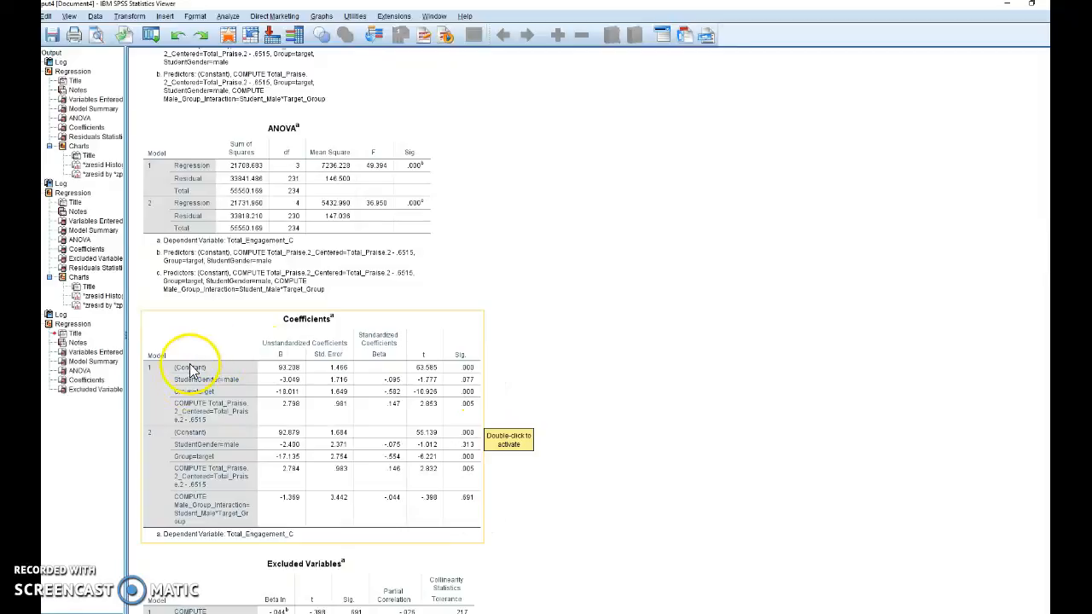
click(506, 500)
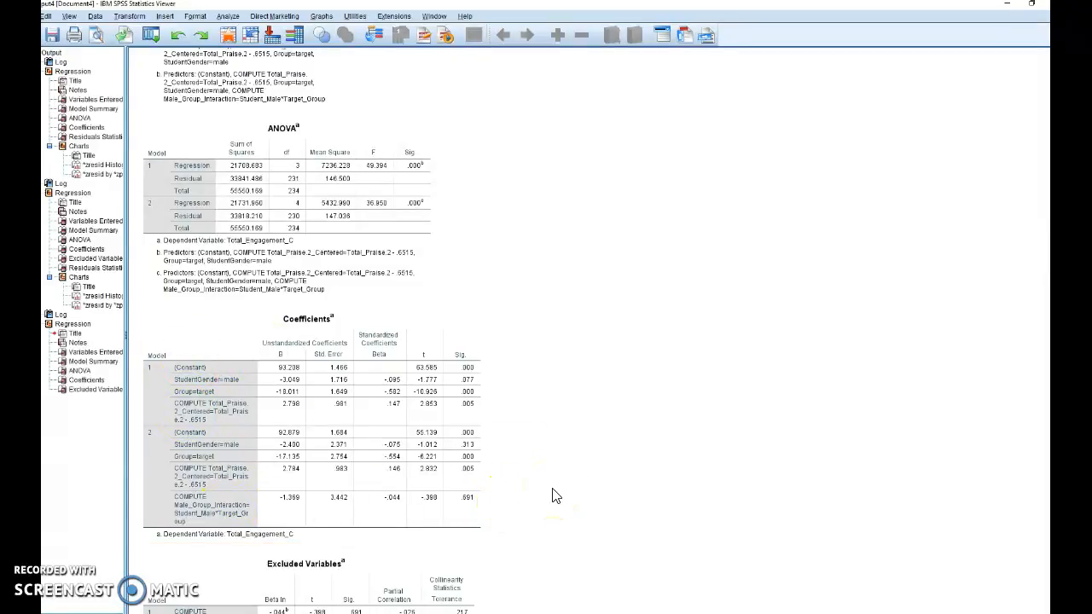
- Set up an export of only the latest Coefficients table as Excel 2007 and Higher Macro-enabled (*.xlsm)
click(331, 408)
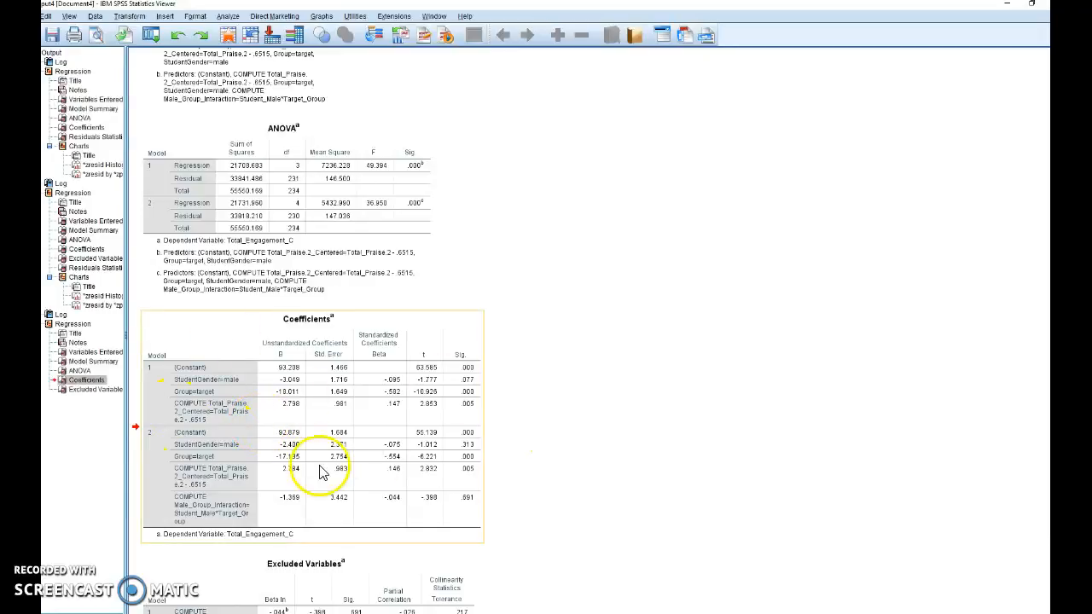
right_click(306, 413)
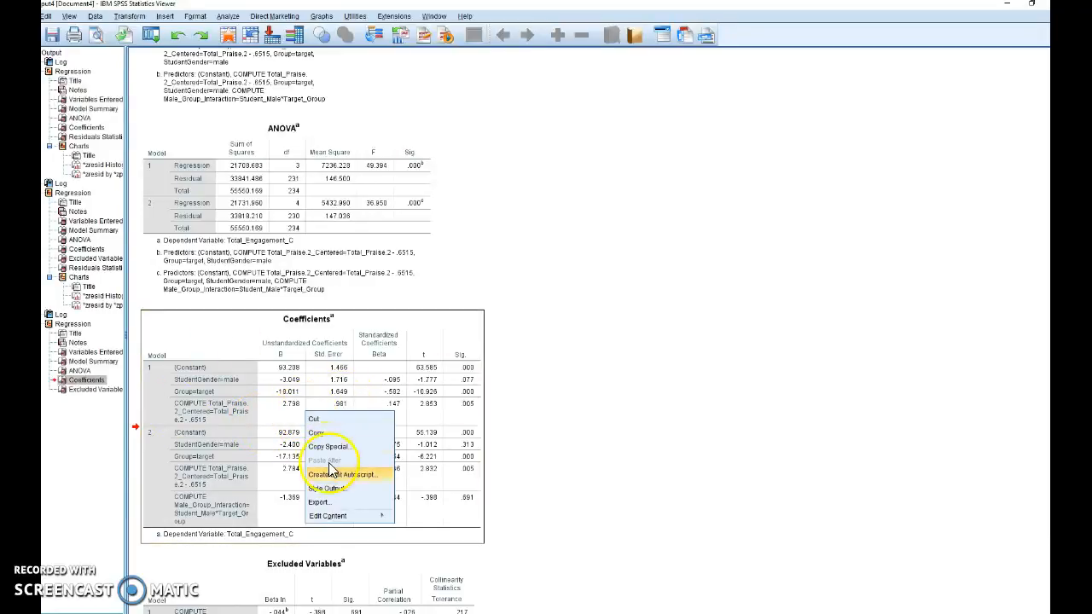
click(332, 504)
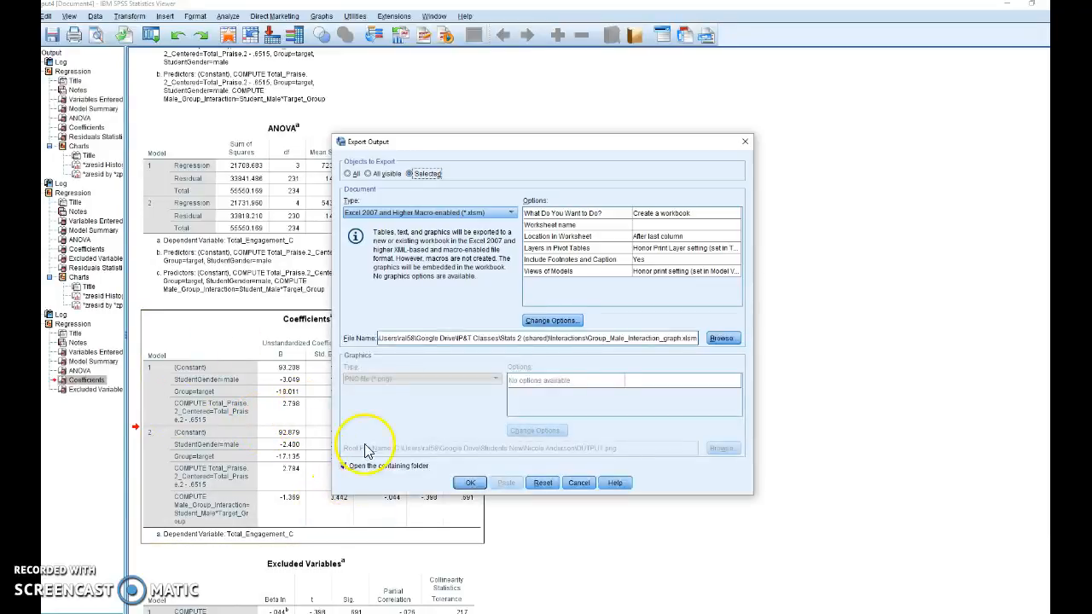
click(471, 217)
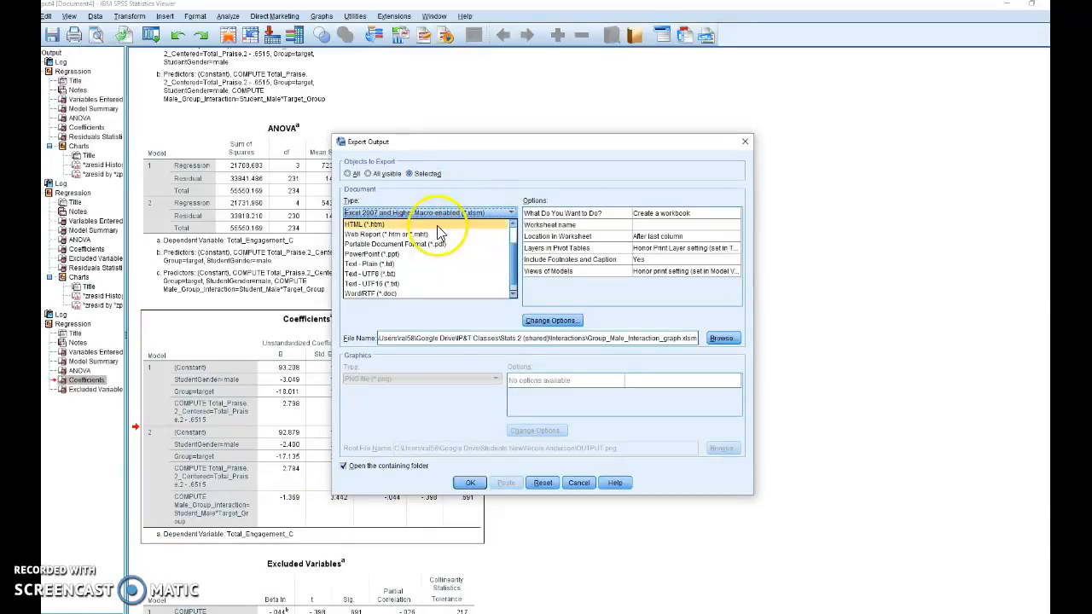
scroll(452, 239, up, 1)
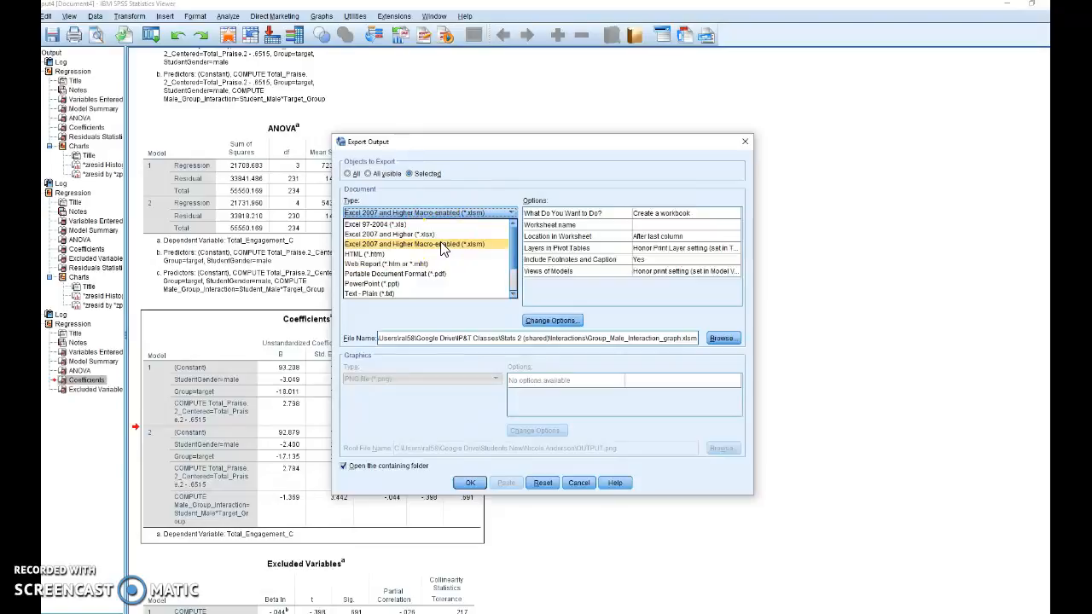
click(441, 247)
- Browse for the export location and go to the Interactions folder under Google Drive, IP&T Classes, Stats 2 (shared)
click(722, 339)
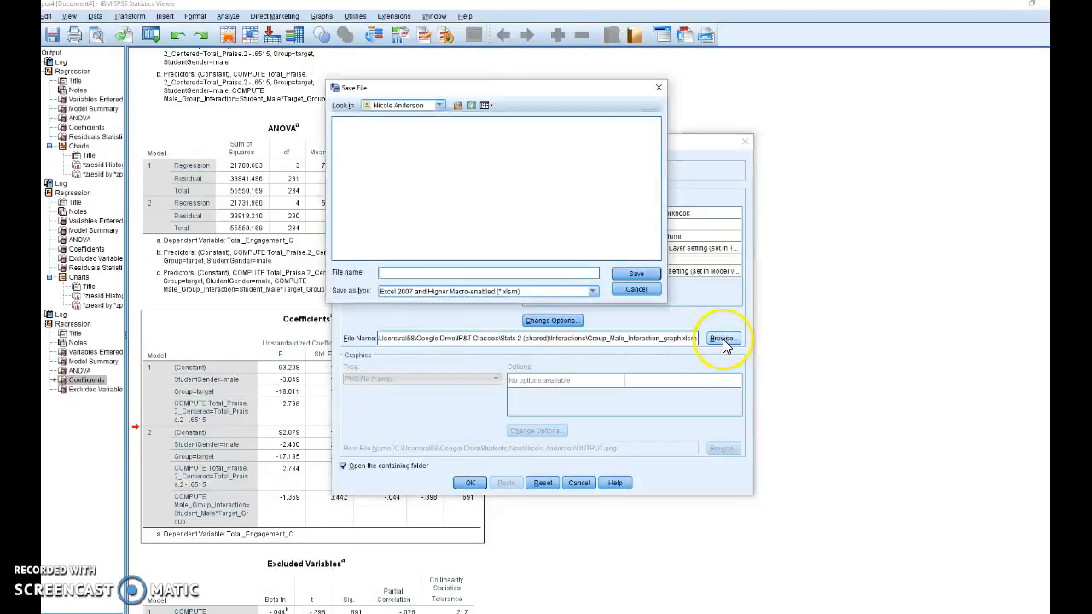
click(458, 105)
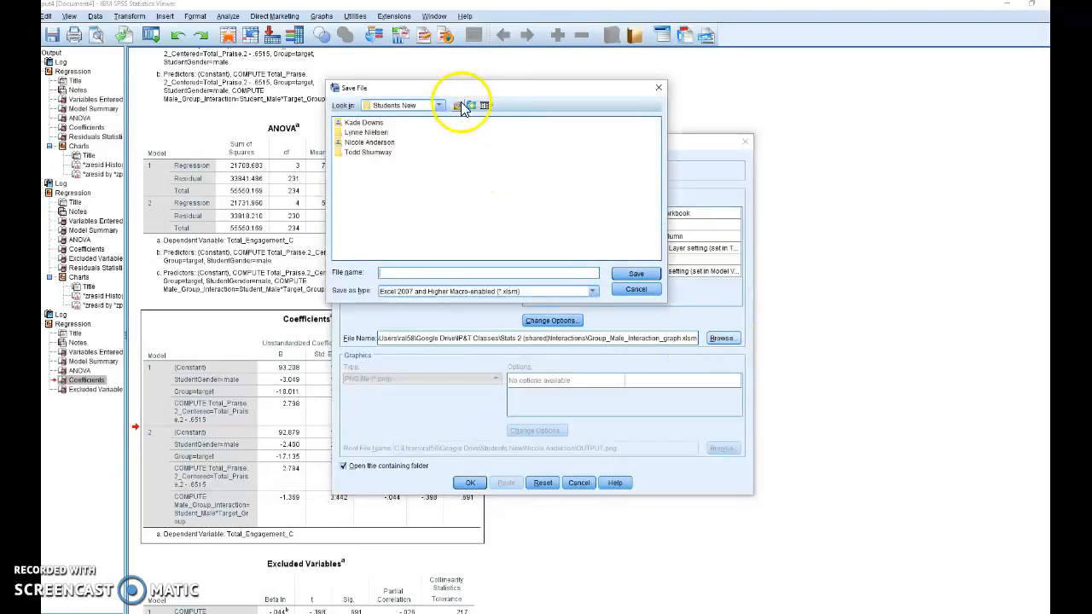
click(459, 105)
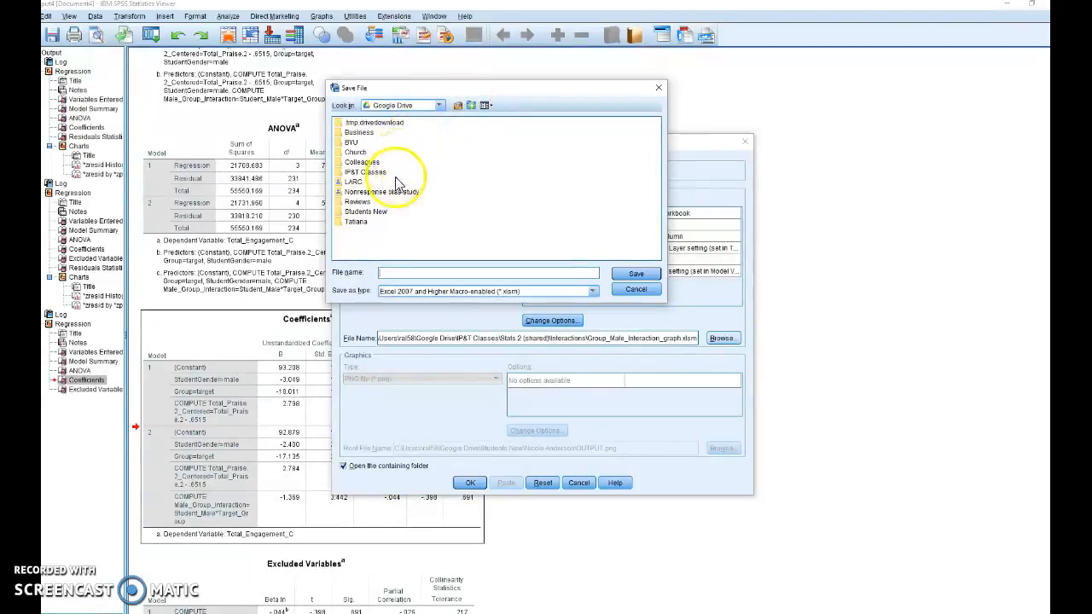
double_click(365, 172)
double_click(368, 177)
double_click(376, 142)
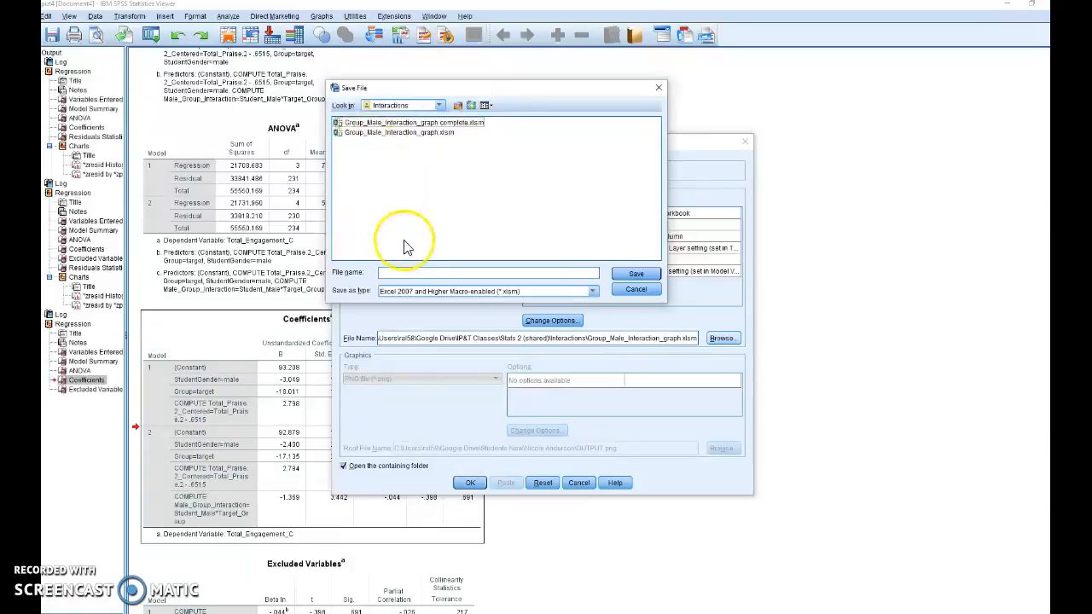
- Save the export file name as Group_male_interaction_graph_just_started in the Interactions folder
text(Group_male_inte)
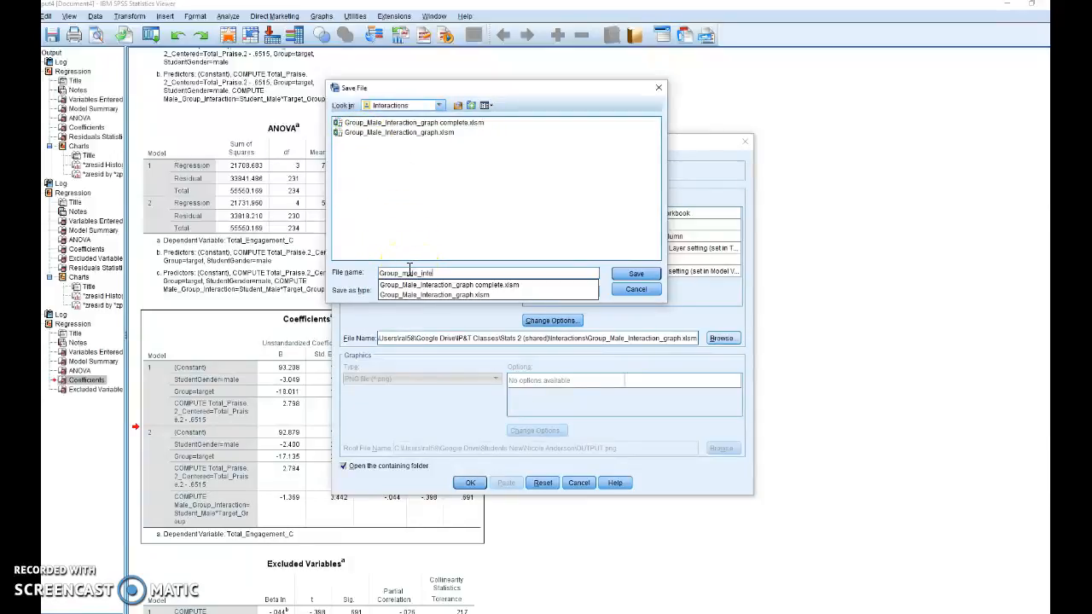
text(raction_graph_just)
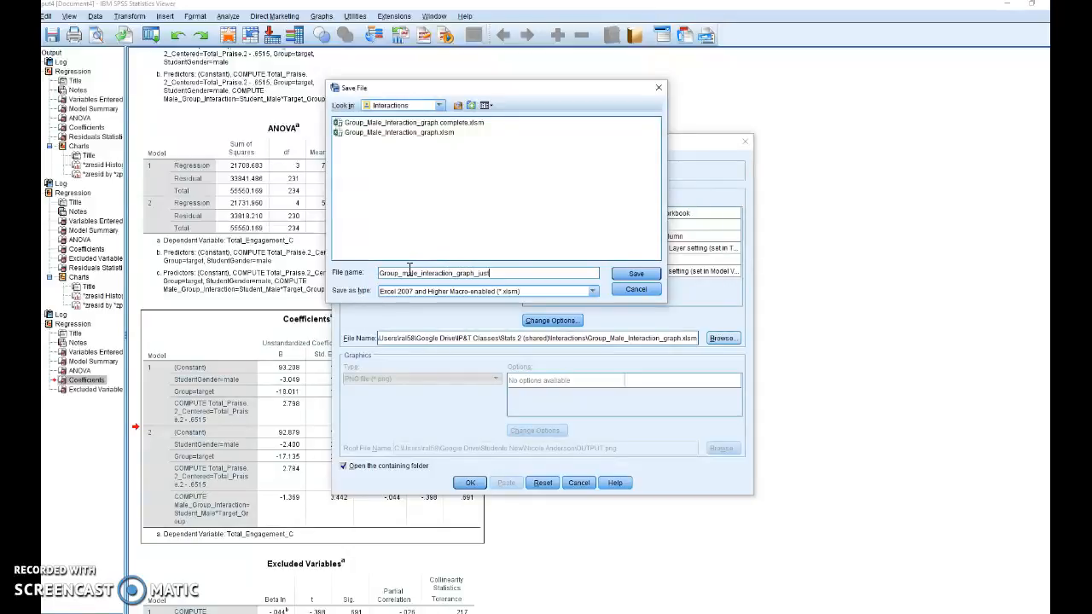
text(_started)
click(631, 273)
- Keep the option to open the containing folder enabled and run the export of the Coefficients table
click(472, 483)
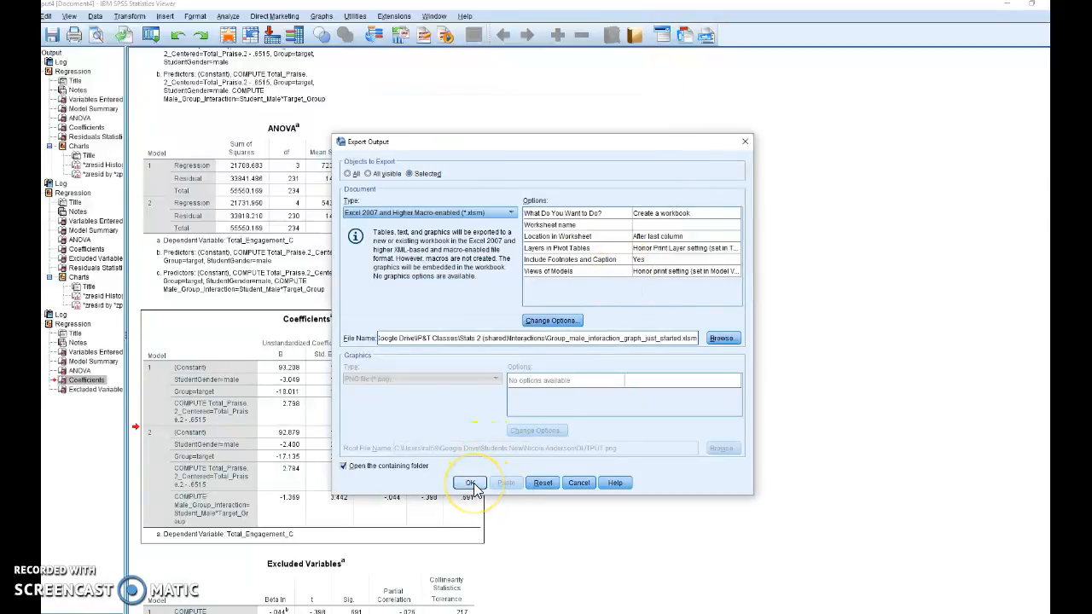
click(343, 468)
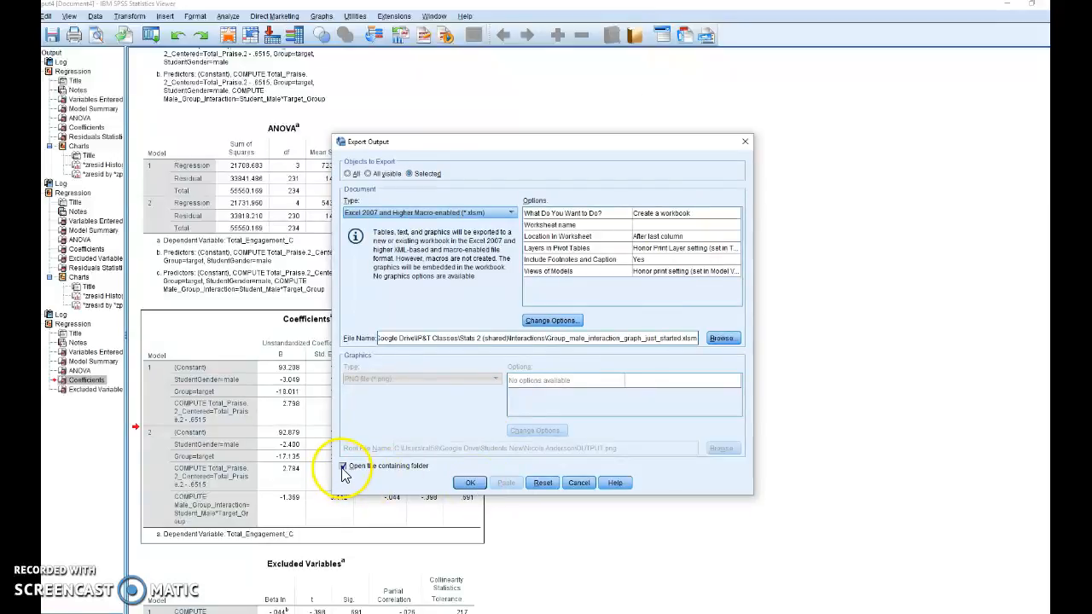
click(343, 468)
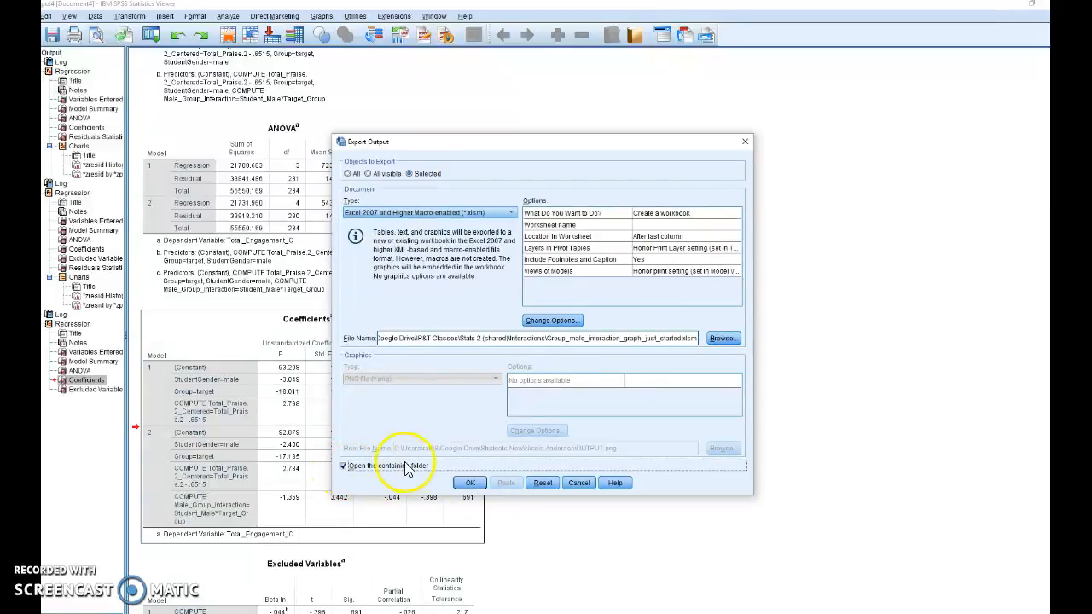
click(473, 484)
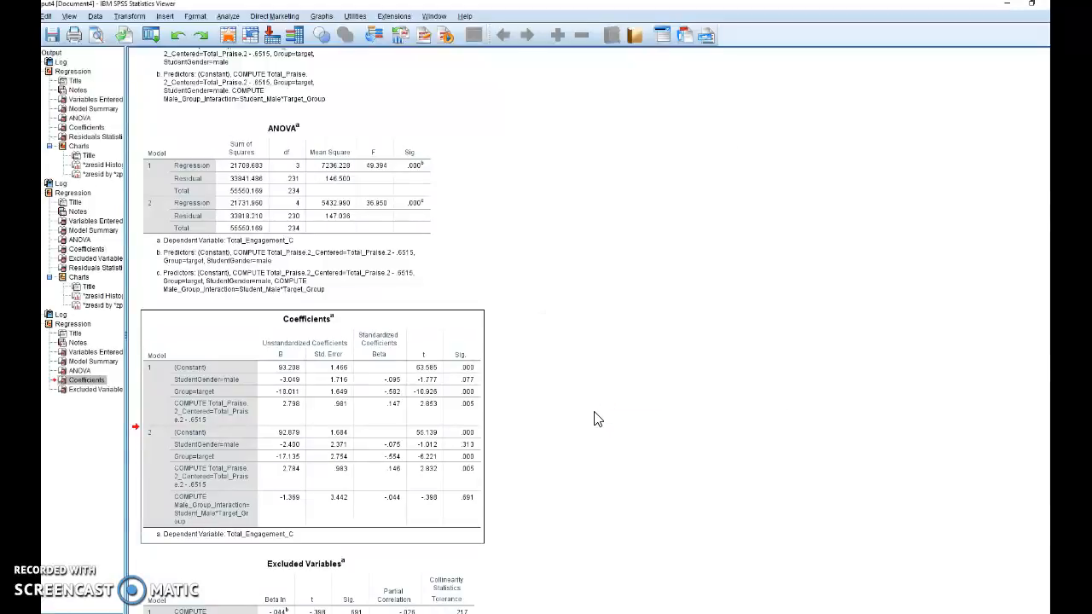
- Open the exported Group_male_interaction_graph_just_started workbook from the Interactions folder in Excel
click(463, 613)
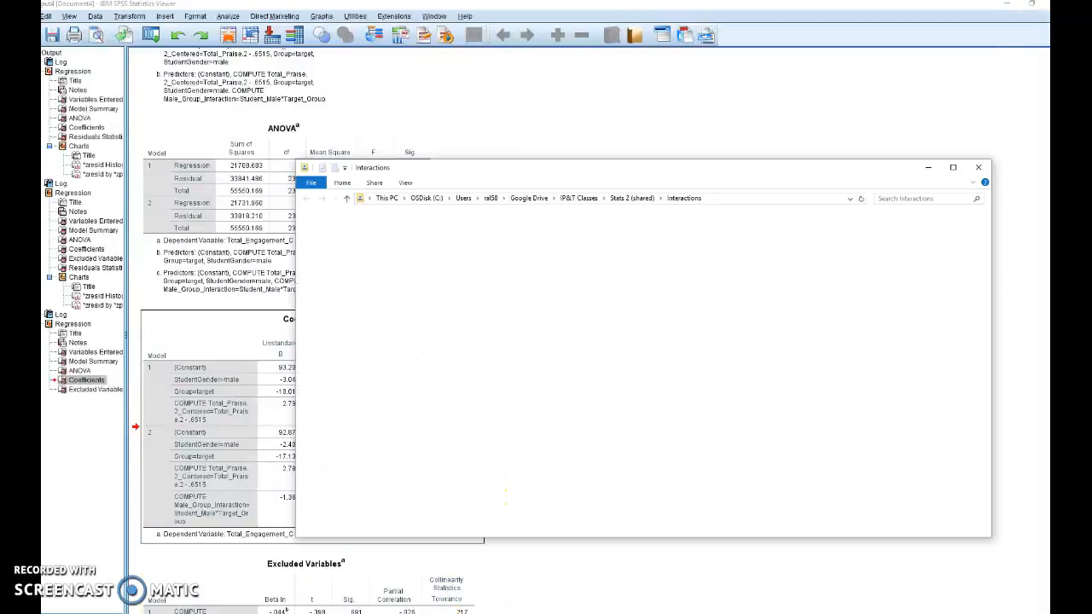
click(521, 338)
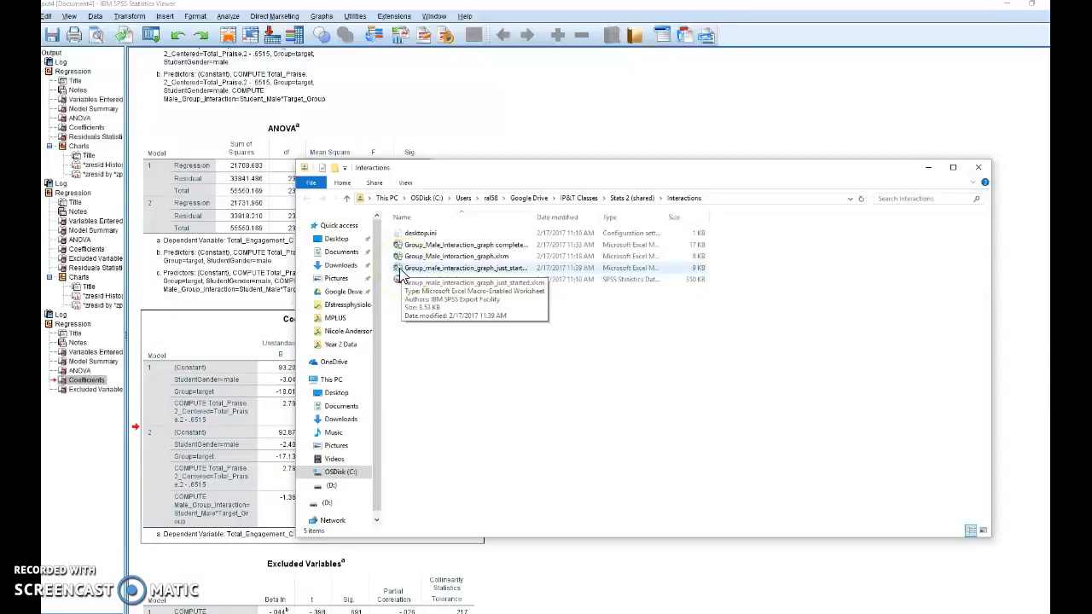
drag(404, 273, 480, 277)
click(640, 358)
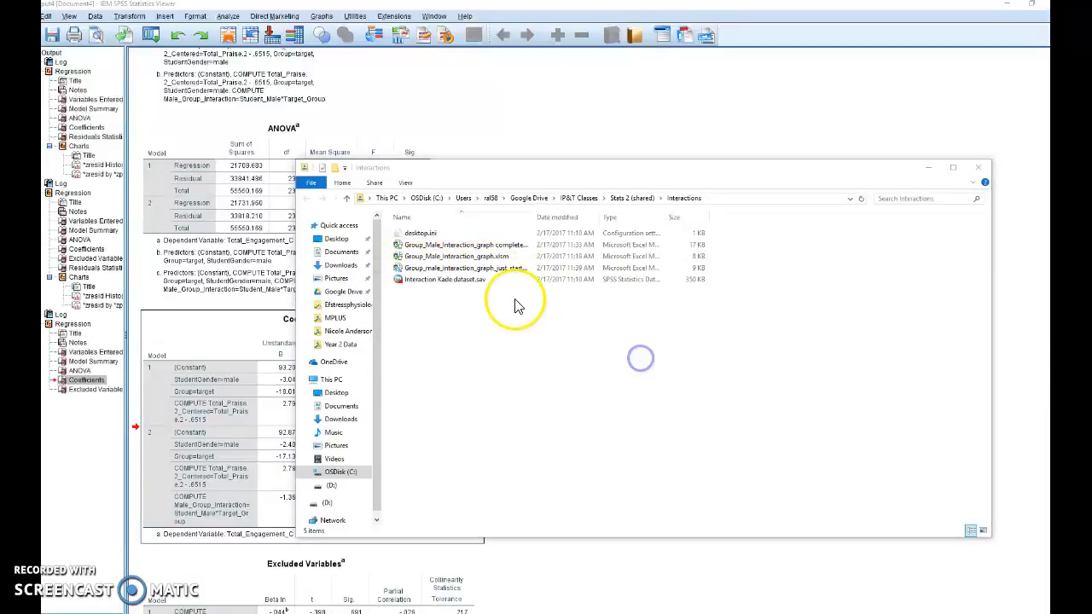
double_click(518, 275)
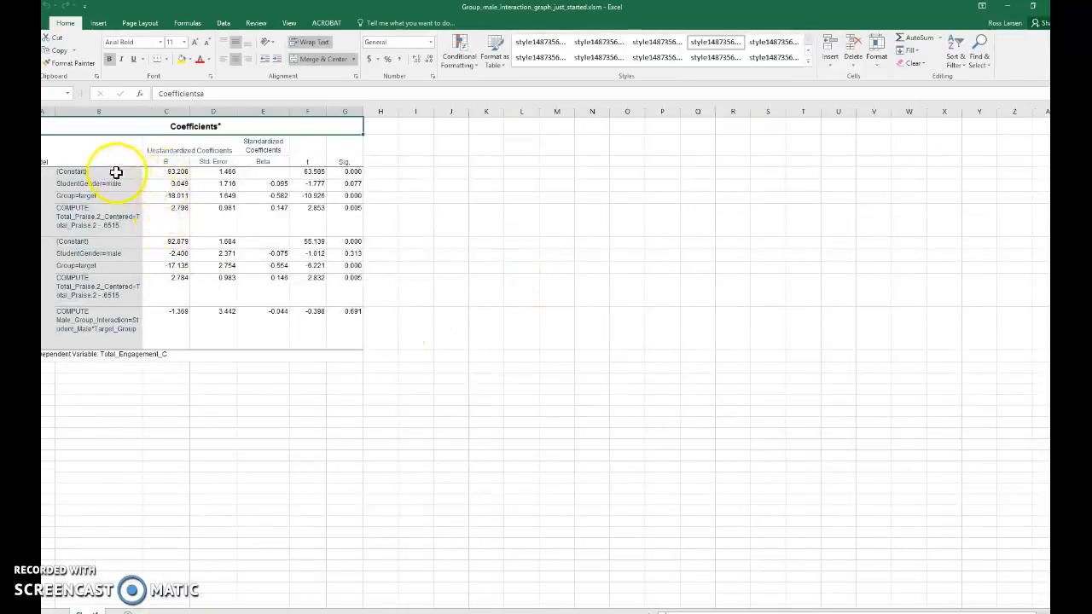
- Minimize the unrelated dissertation data workbook and enlarge the exported workbook's window to give working space around the coefficients table
drag(160, 16, 199, 25)
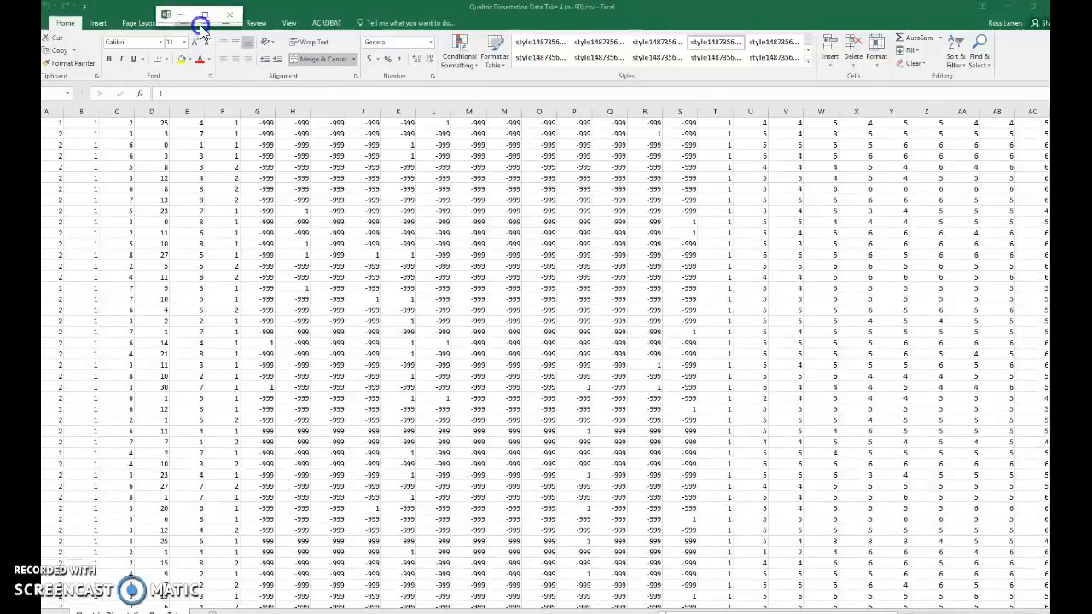
click(988, 7)
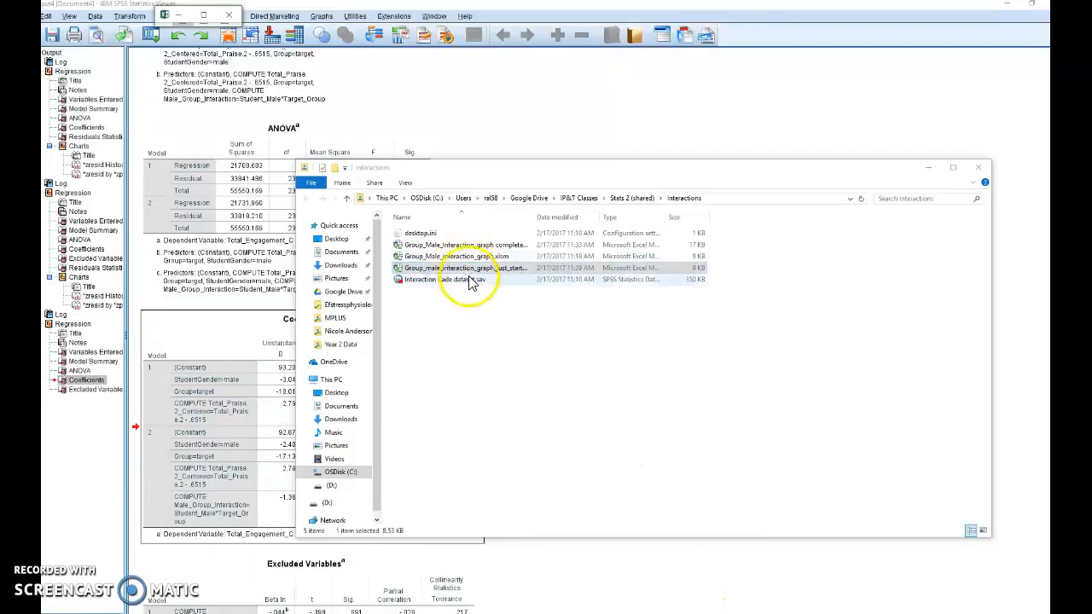
click(203, 16)
drag(205, 17, 832, 475)
click(506, 284)
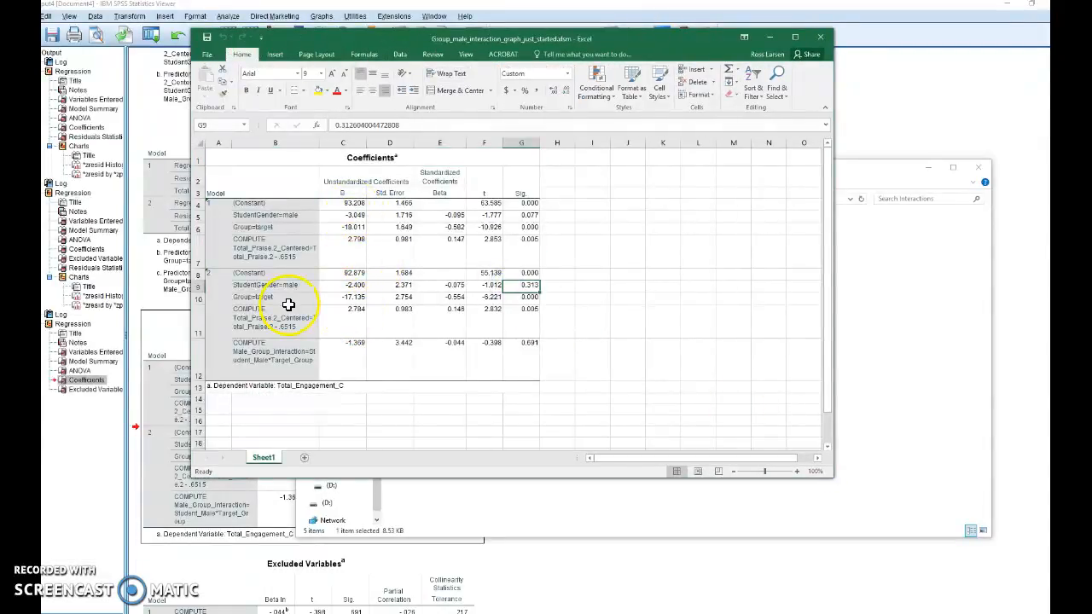
click(598, 458)
click(350, 347)
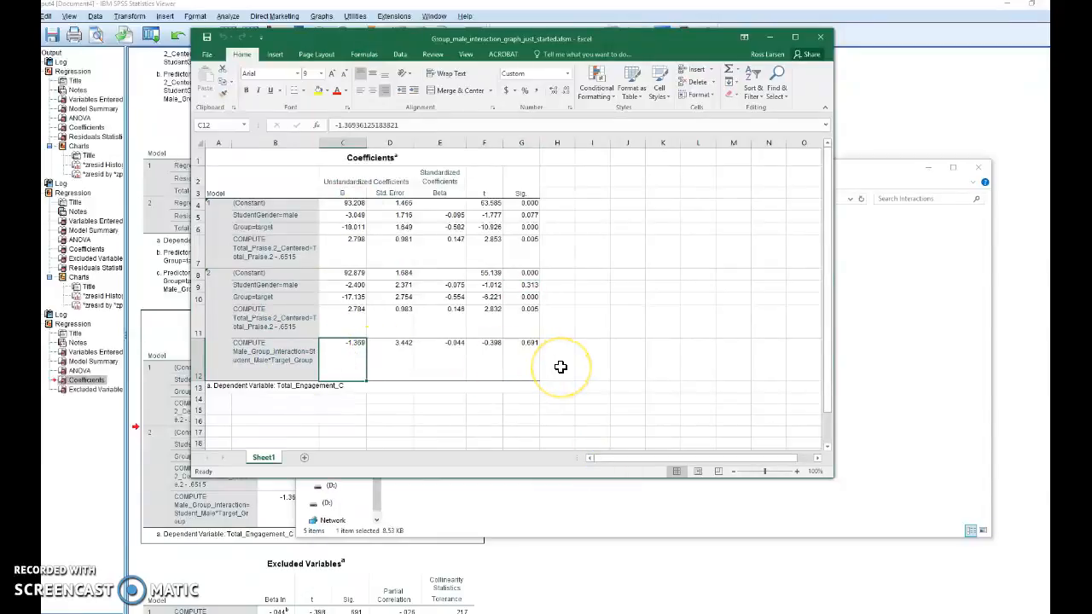
drag(833, 476, 995, 606)
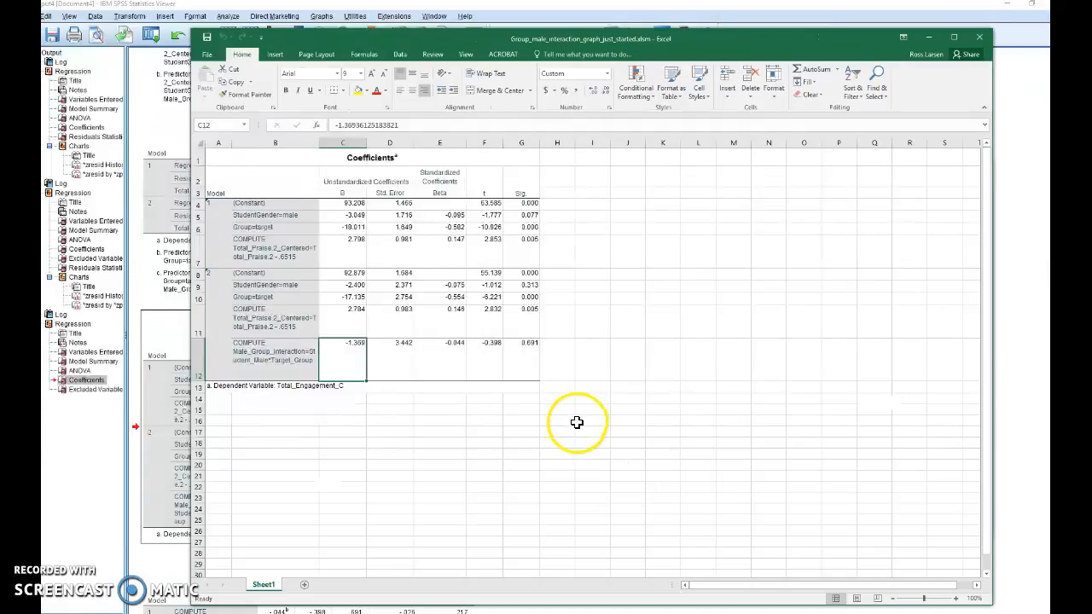
- Enter the column labels of a prediction grid: Gender in I13, Male in I15 and Female in J15
click(591, 385)
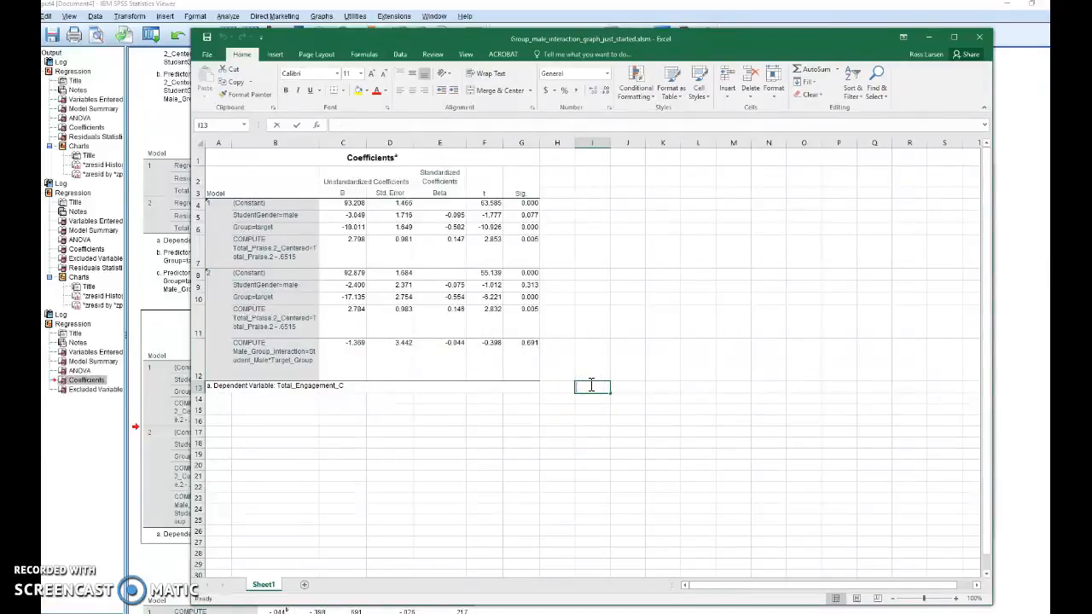
text(Gender)
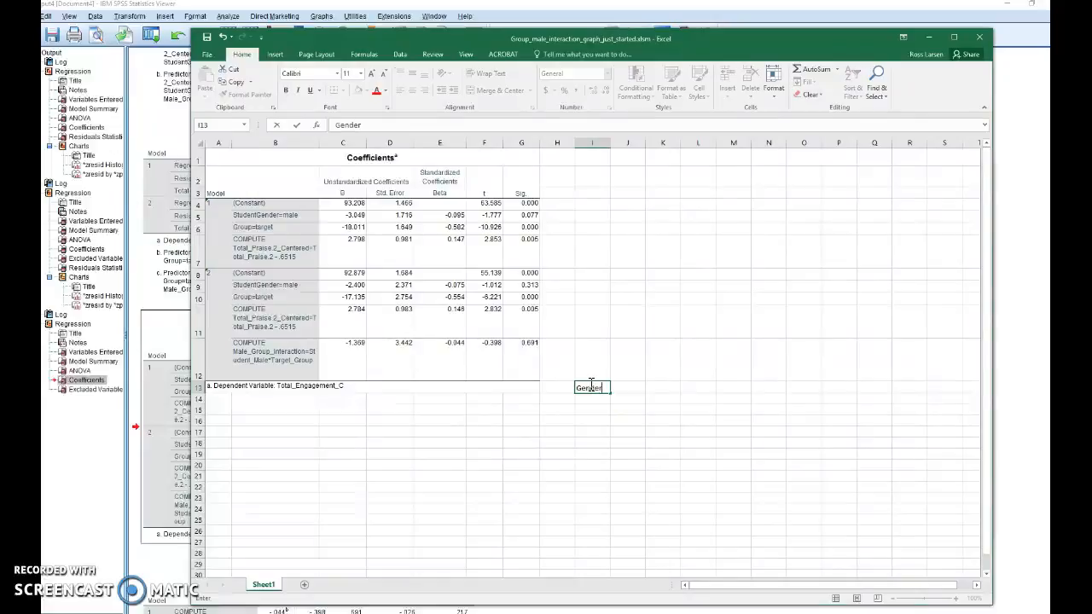
key(Return)
key(Return)
text(Male)
key(Tab)
text(Female)
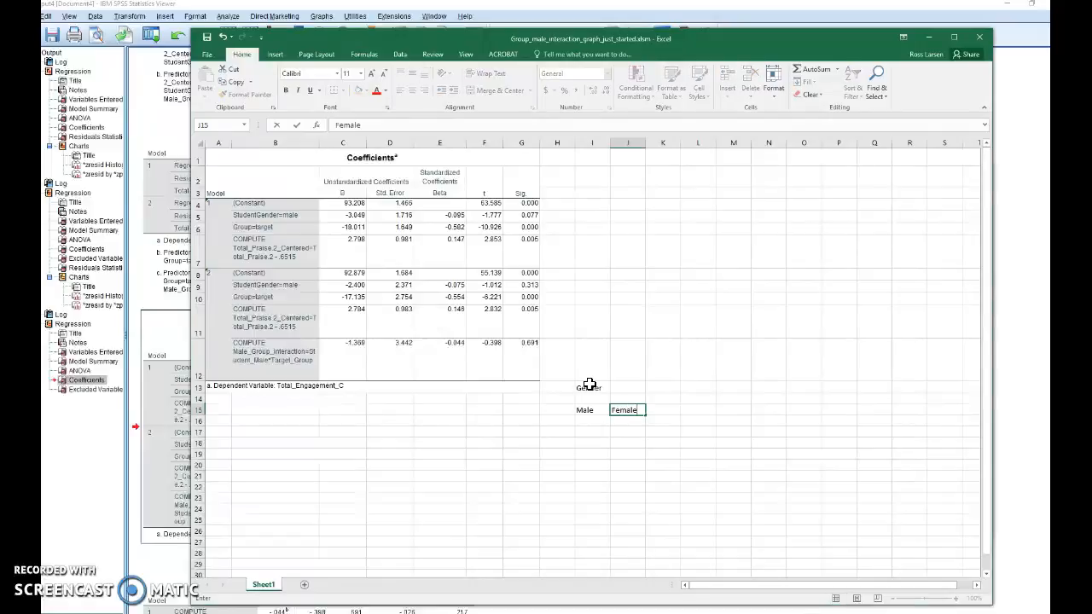
- Enter the row labels of the grid: Group in F15, Target in H16 and Control in H17
key(Left)
key(Left)
key(Left)
key(Left)
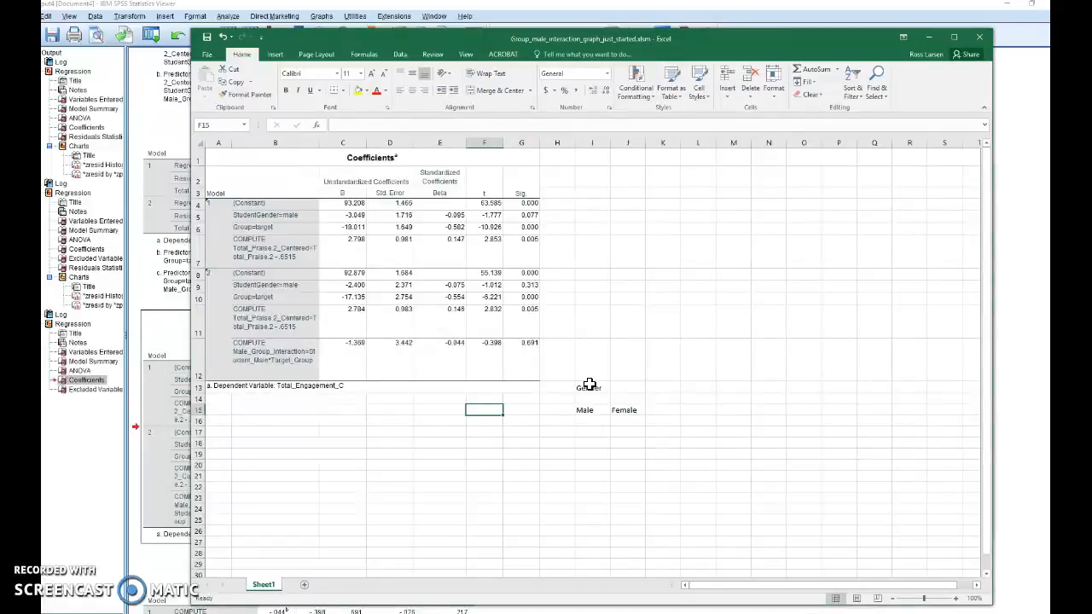
text(Grou)
key(Tab)
key(Tab)
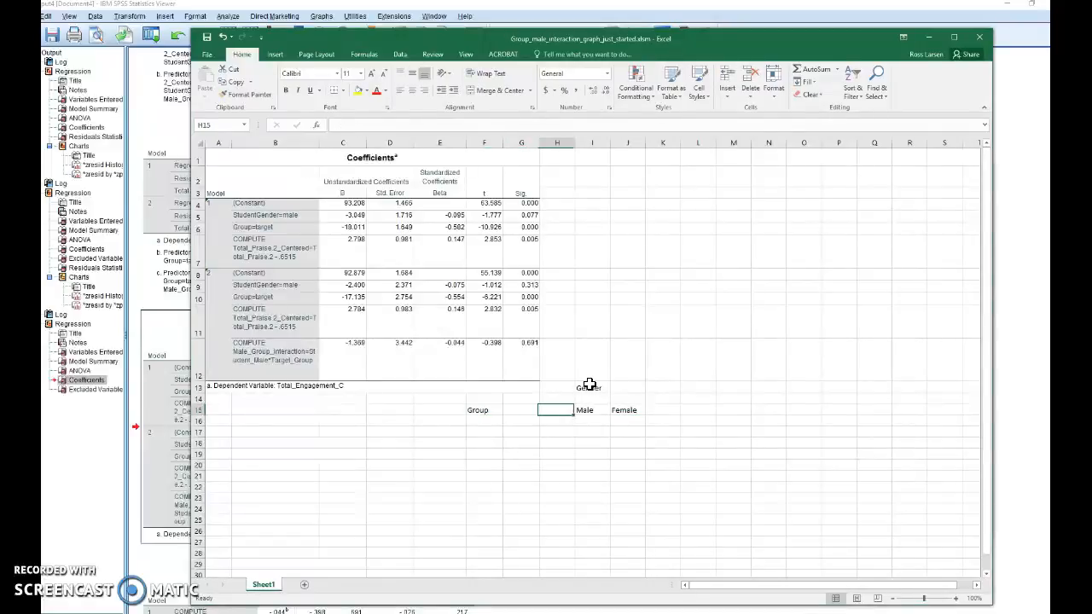
key(Down)
text(Target)
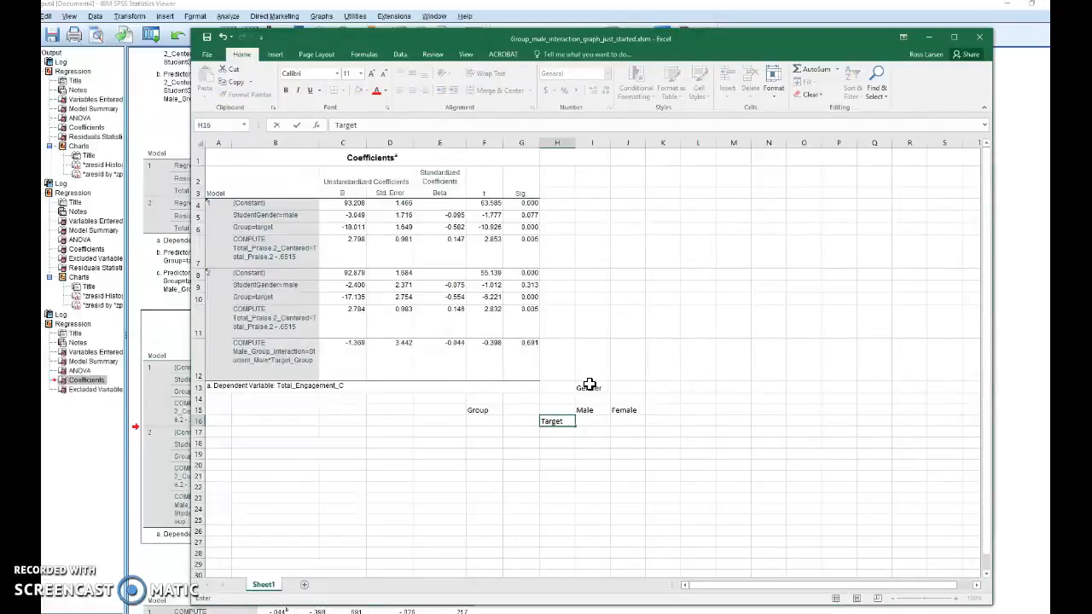
key(Return)
text(Co)
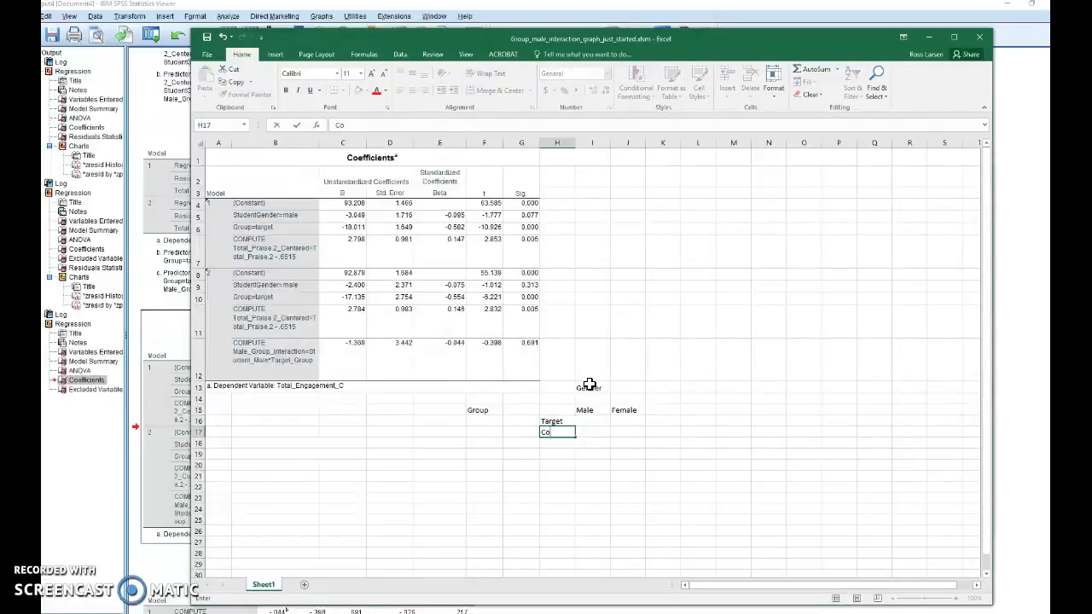
- Enter the gender codes above the column labels: 1 for Male in I14 and 0 for Female in J14
key(Up)
key(Up)
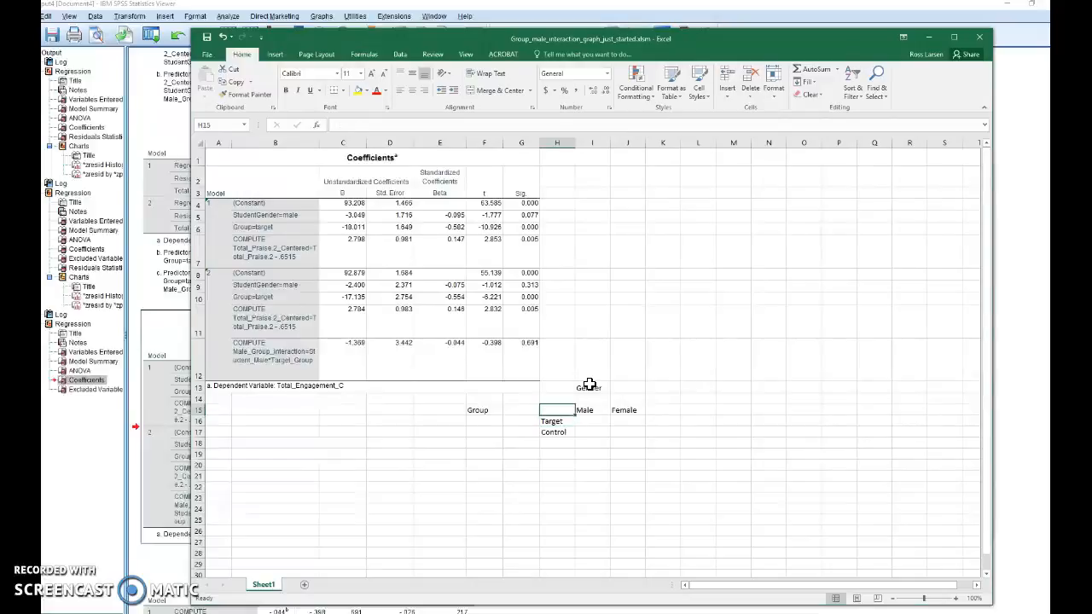
key(Right)
key(Up)
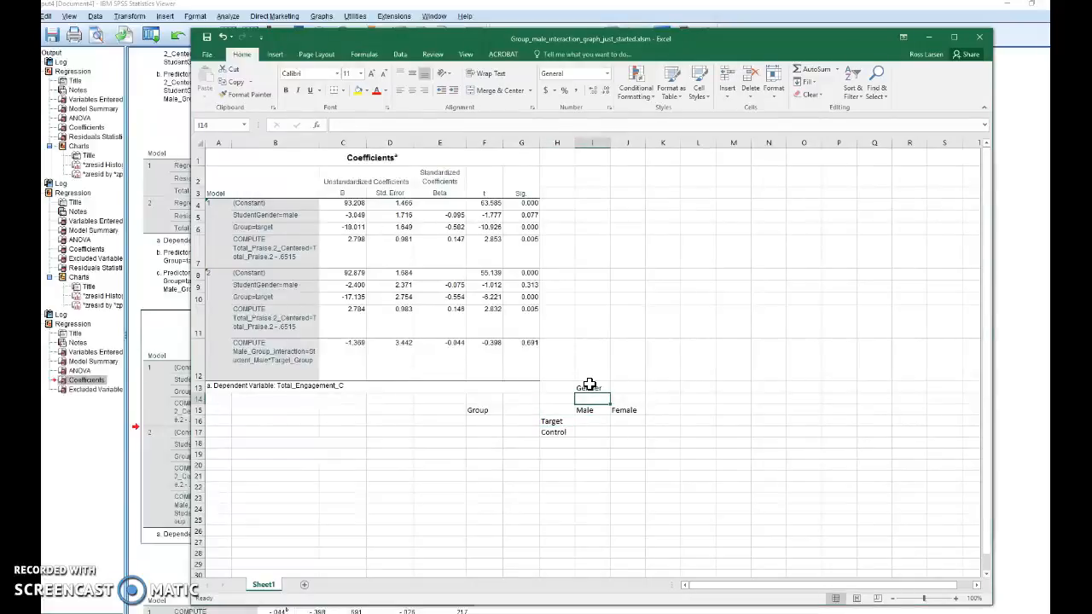
text(1)
key(Tab)
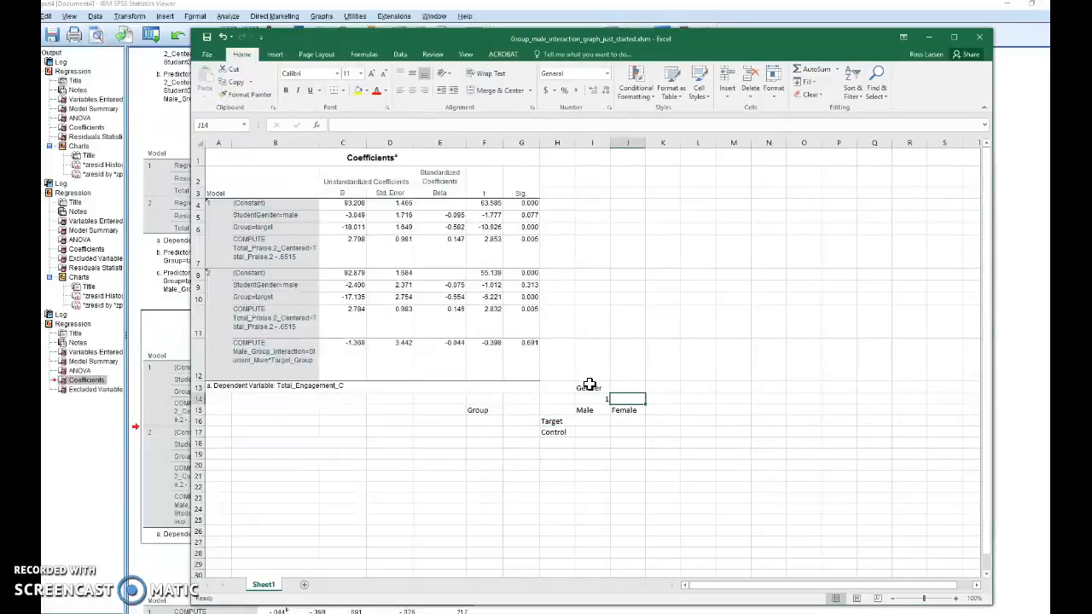
text(0)
- Enter the group codes beside the row labels: 1 for Target in G16 and 0 for Control in G17
key(Left)
key(Left)
key(Left)
key(Down)
key(Down)
text(1)
key(Return)
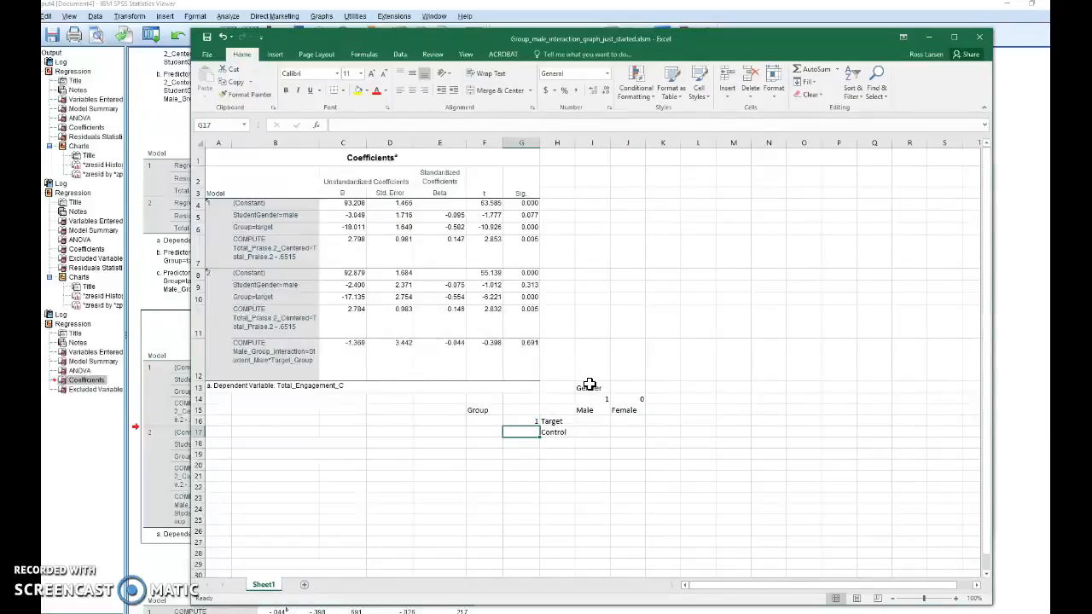
text(0)
- Write the regression equation Engagement=B0+B1*Male+B2*Group+B3*Praise+B4*Male*Group as text in cell I4
key(Right)
key(Right)
key(Up)
key(Up)
key(Up)
key(Up)
key(Up)
key(Up)
key(Up)
key(Up)
key(Up)
key(Up)
key(Up)
key(Up)
key(Up)
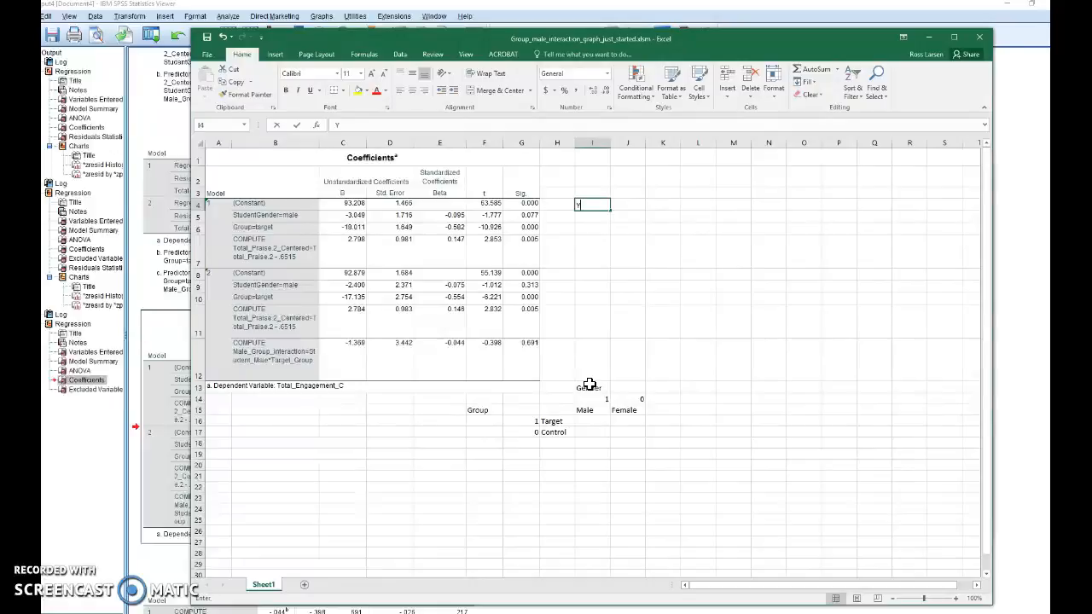
text(Engagement=B0+B1*Male+B2*Group+B3*Praise+B4*)
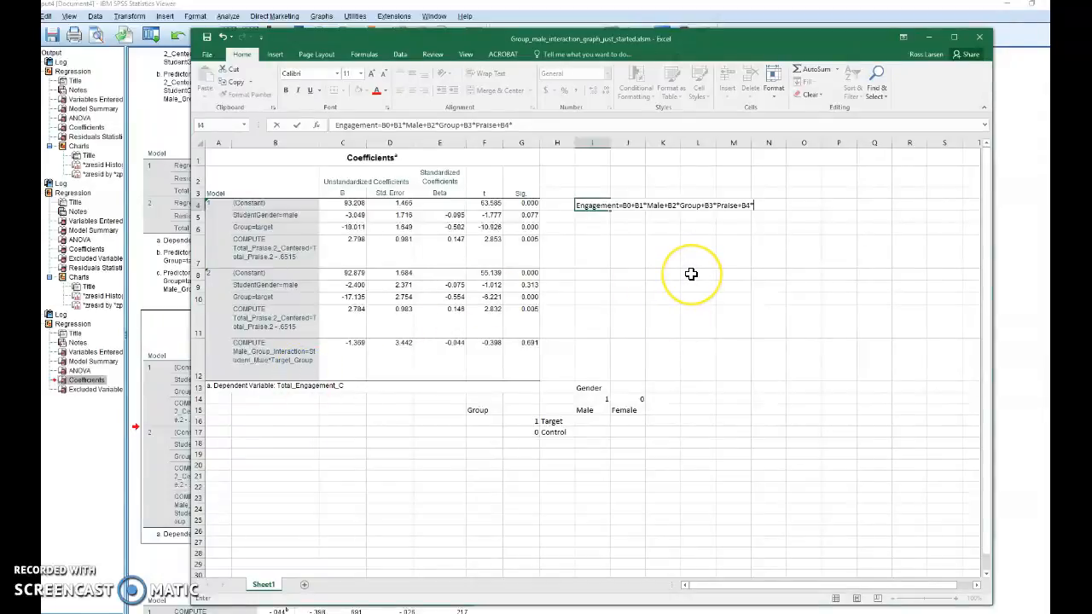
text(Male*Group)
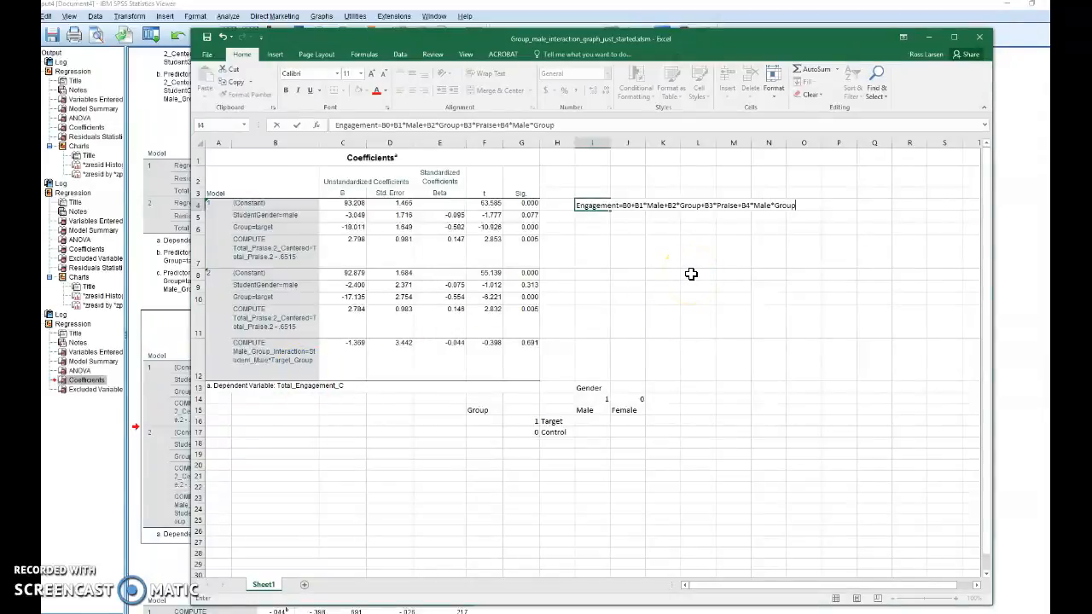
click(721, 216)
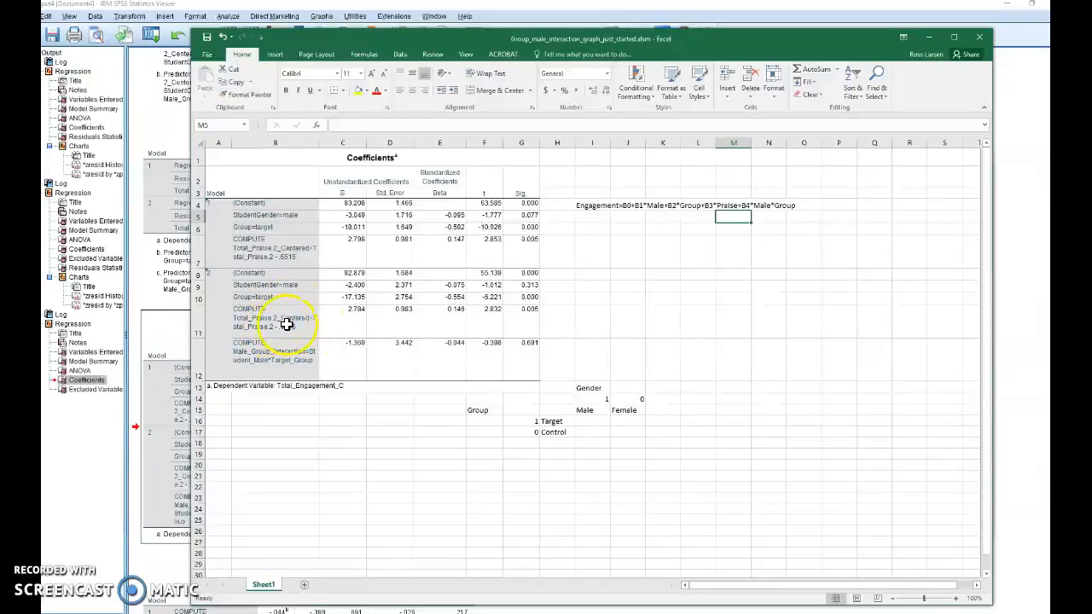
- Add the note "Set praise to 0." in cell I6 below the regression equation
click(599, 227)
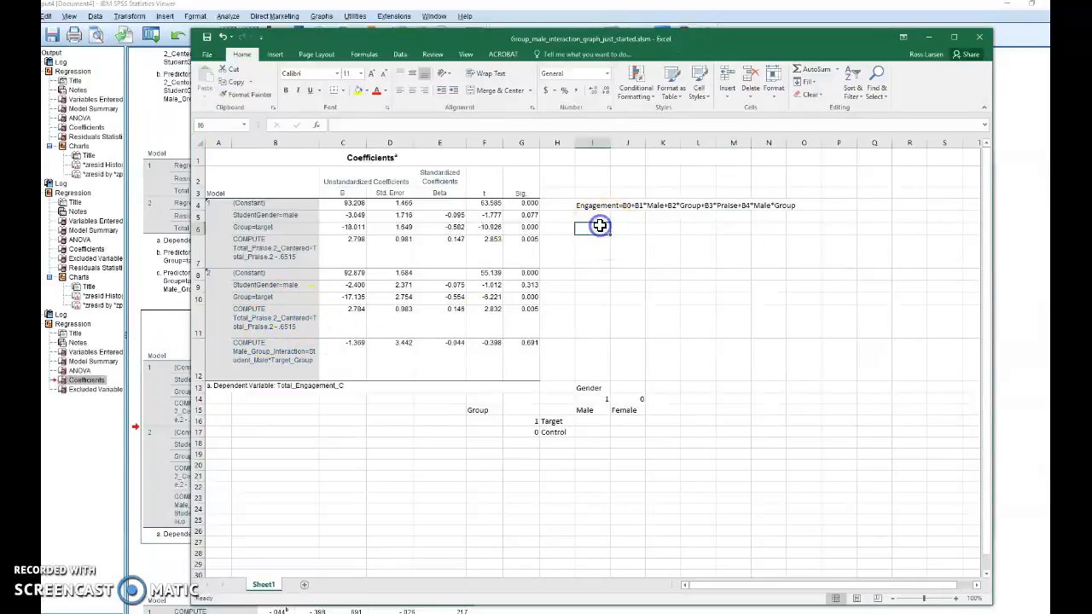
text(S)
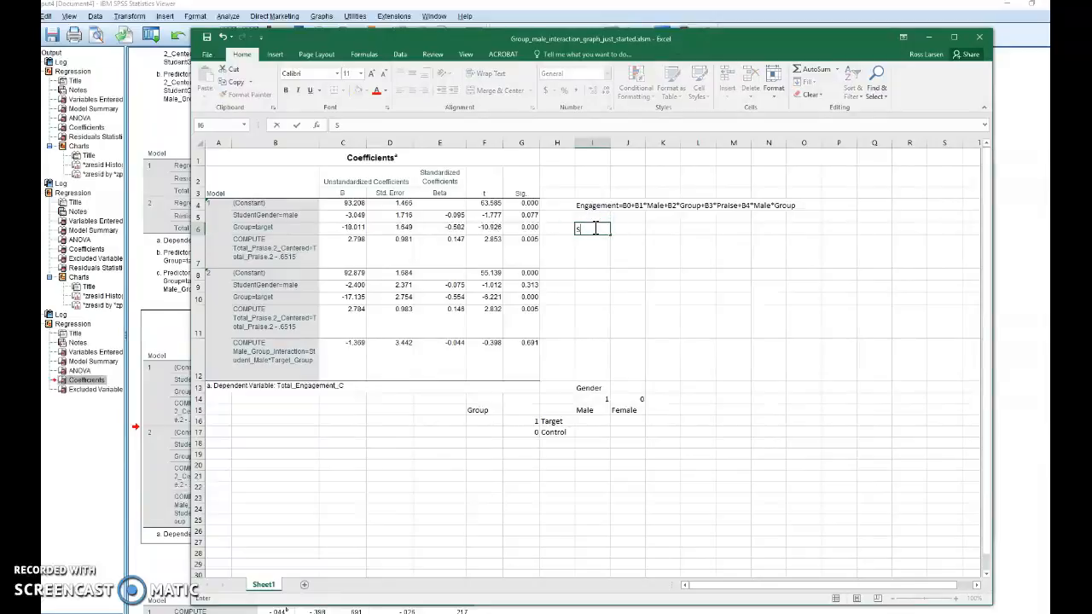
text(et praise to 0.)
click(632, 264)
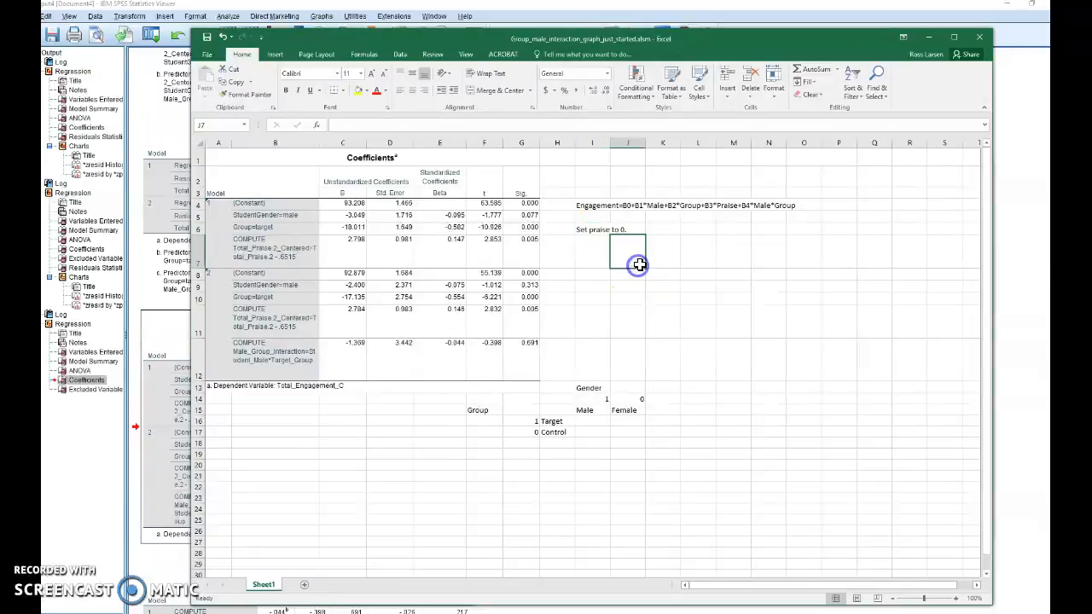
click(596, 232)
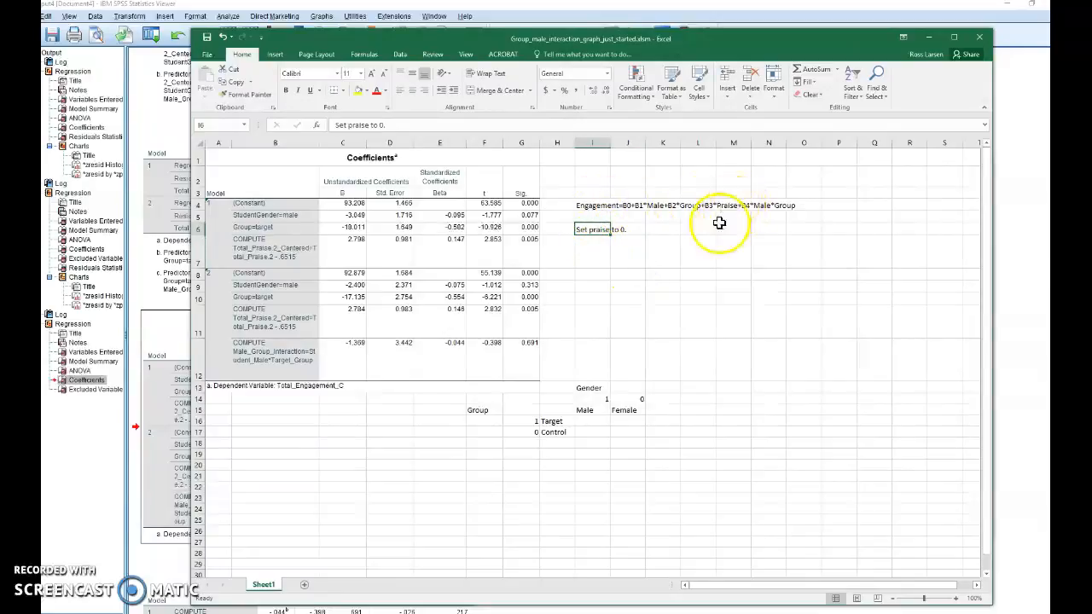
- Add the note "This interaction is for those students who have a 0 (or mean) value for praise." in cell I21
click(595, 472)
text(Th)
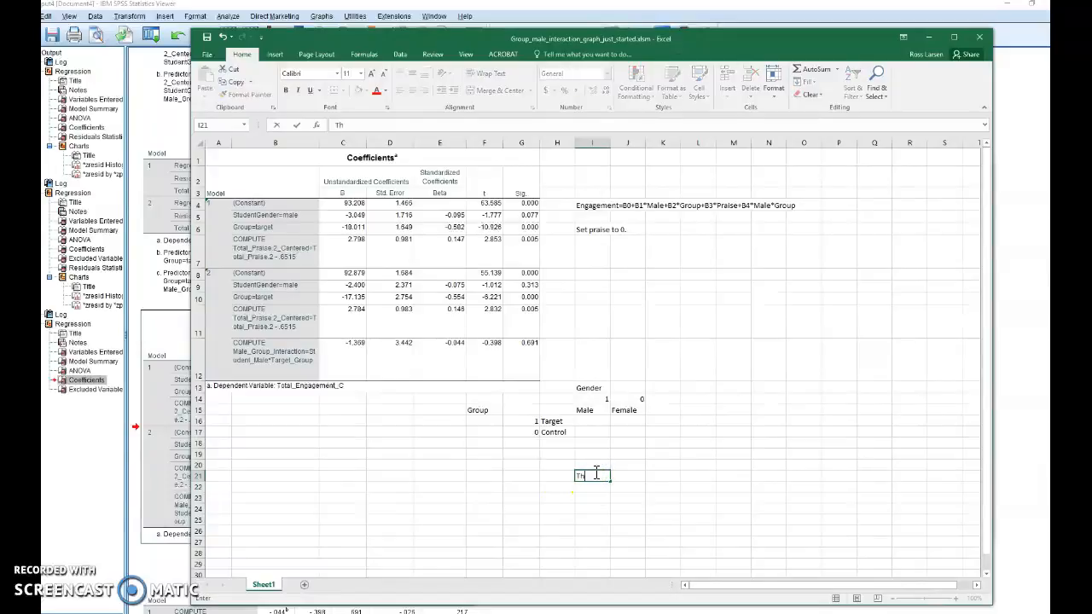
text(is interaction is for those students)
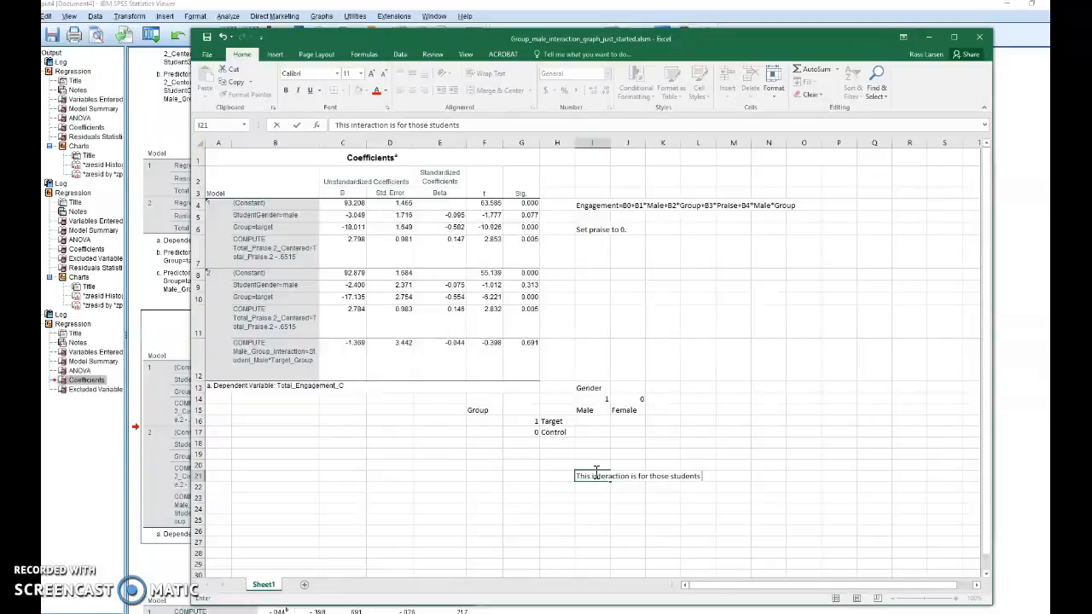
text( who have a 0 (or mean) value for praise.)
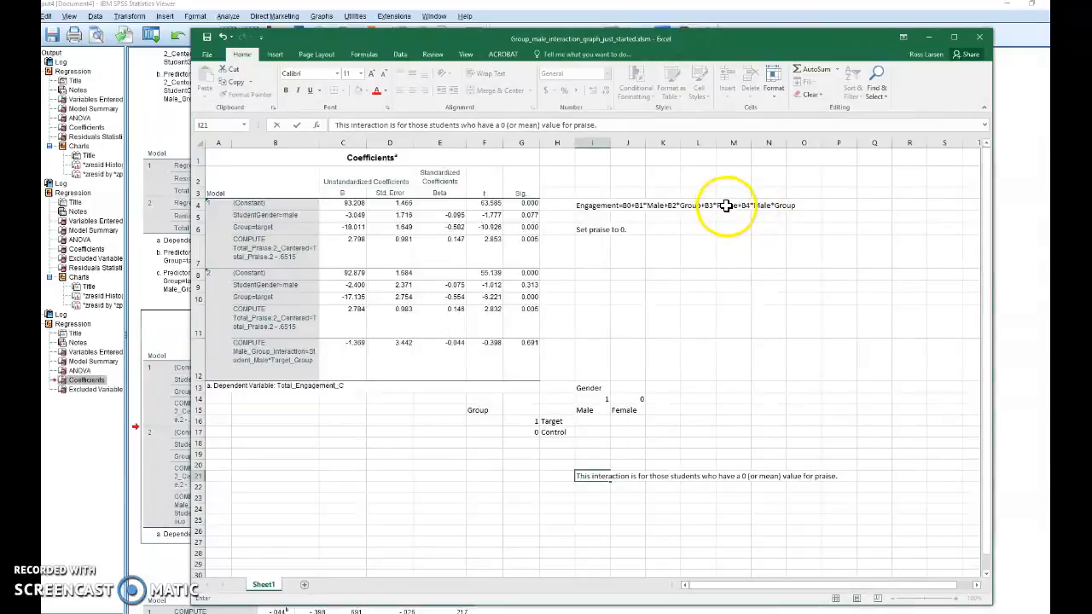
- Write the reduced equation without the praise term, Engagement=B0+B1*Male+B2*Group+B4*Male*Group, as text in cell I7
click(596, 253)
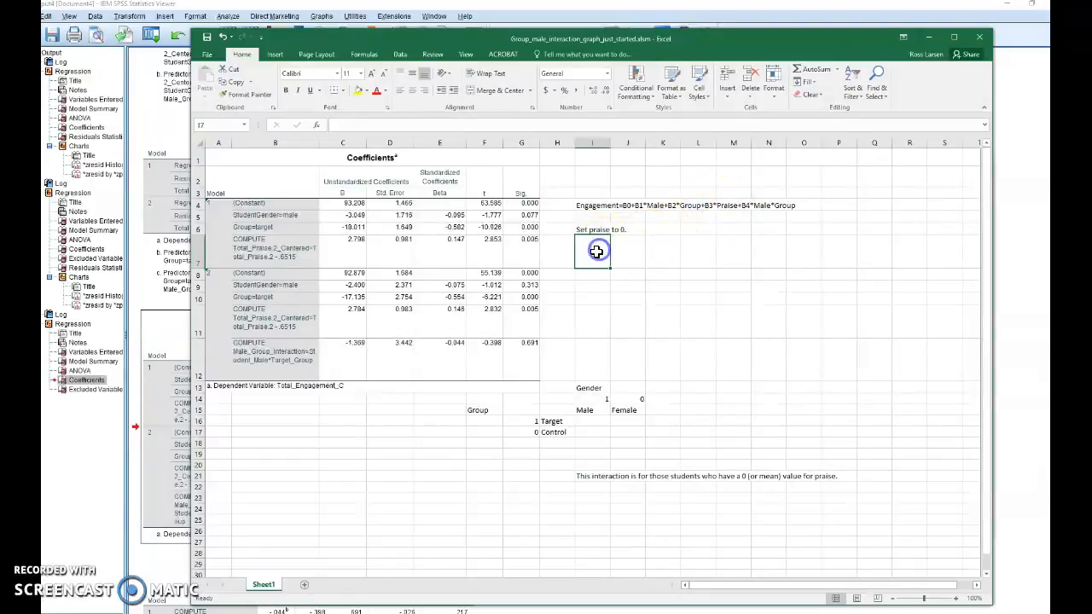
text(Engagement=B0+B1)
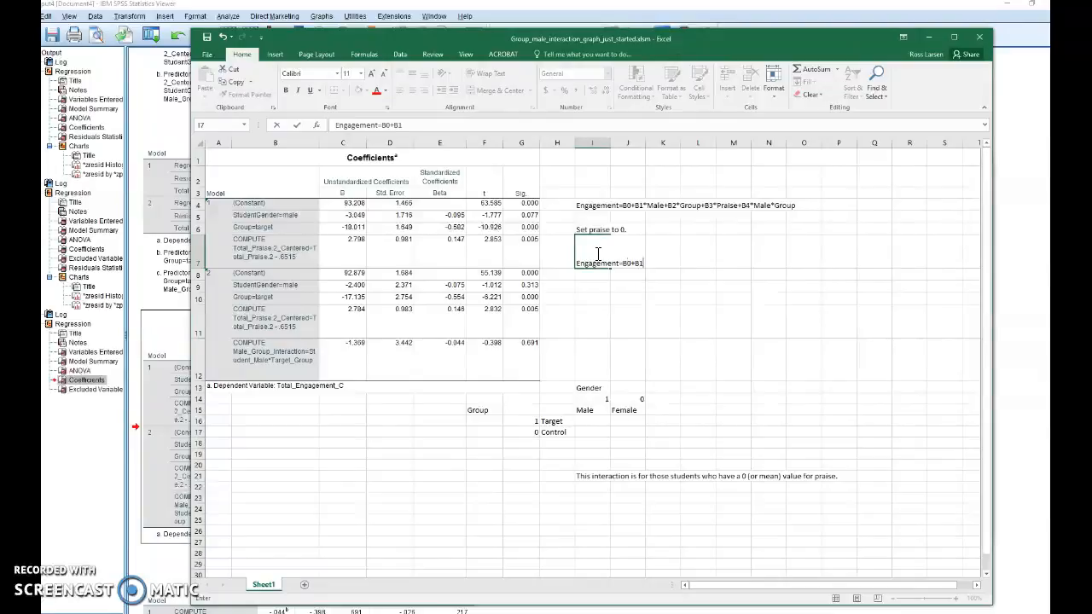
text(*Male+B2*G)
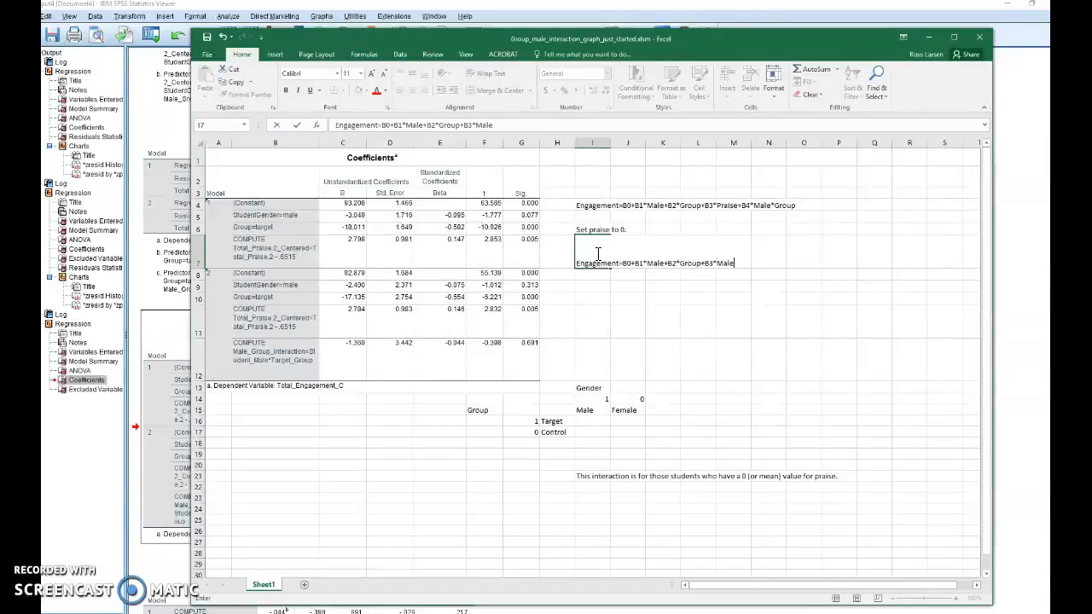
text(roup)
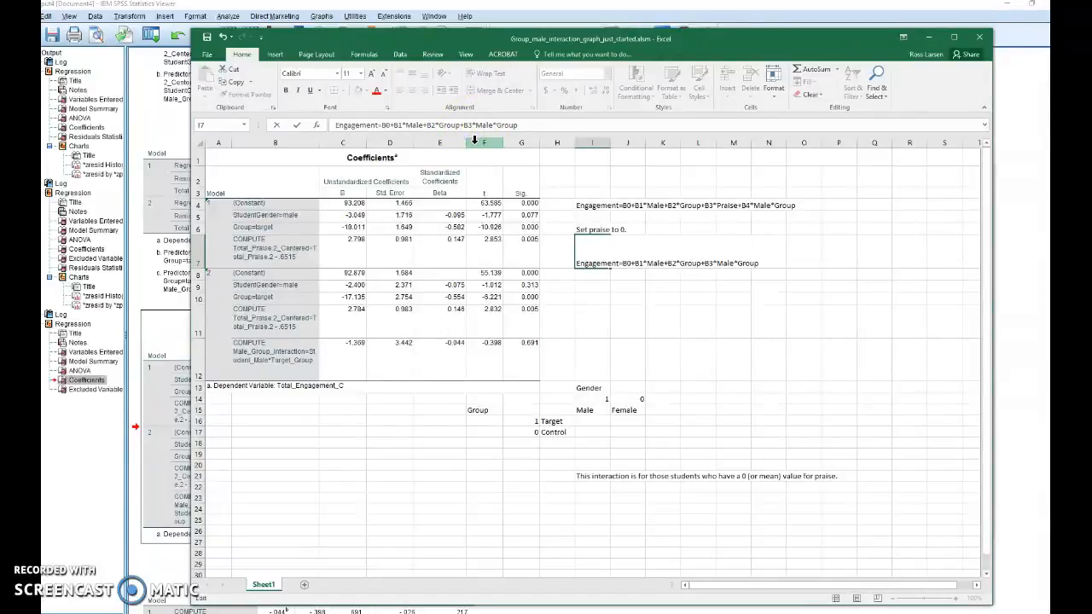
click(726, 275)
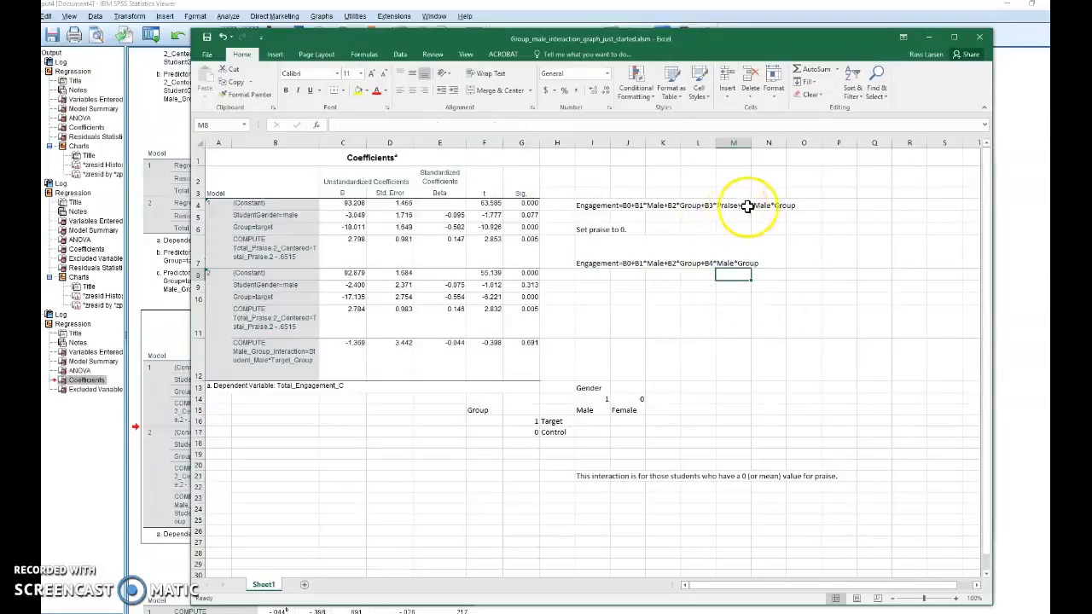
- Start the Male/Target formula in I16 with the model 2 constant and gender term: =$C$8+$C$9*I$14
click(596, 421)
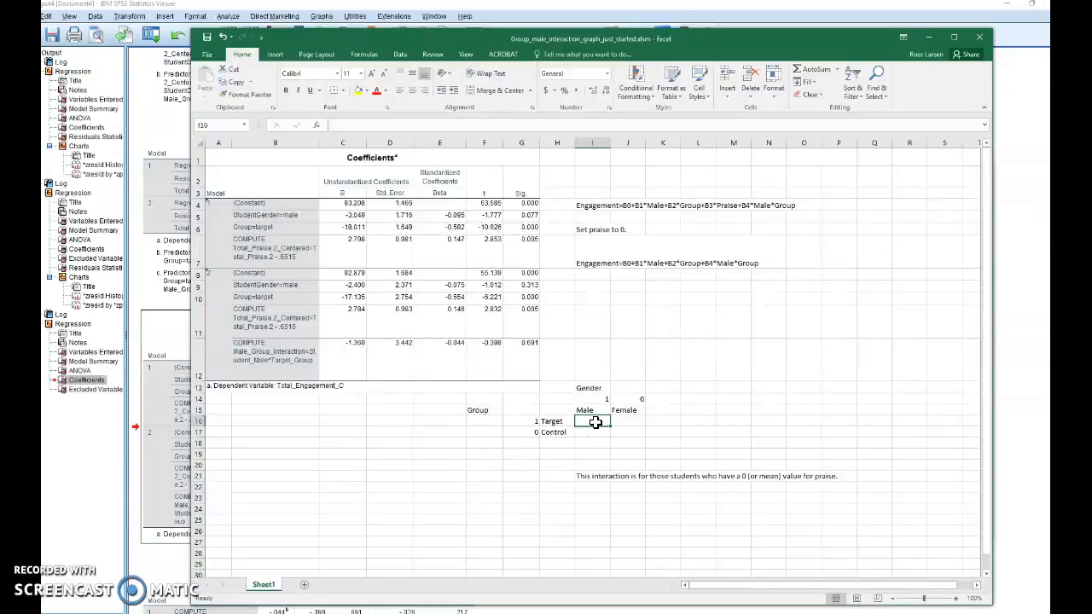
click(595, 421)
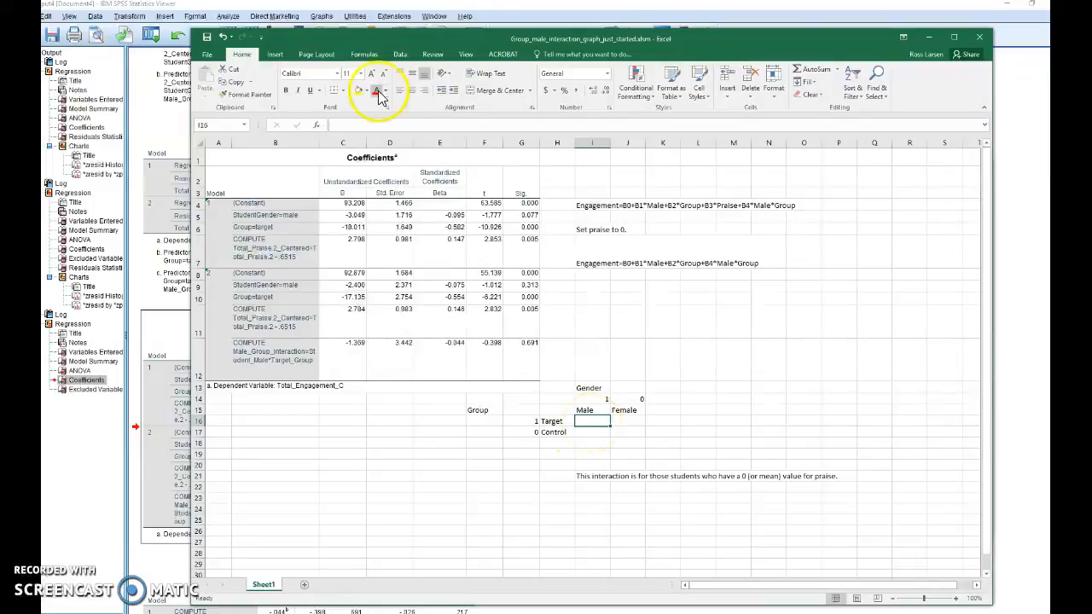
click(368, 125)
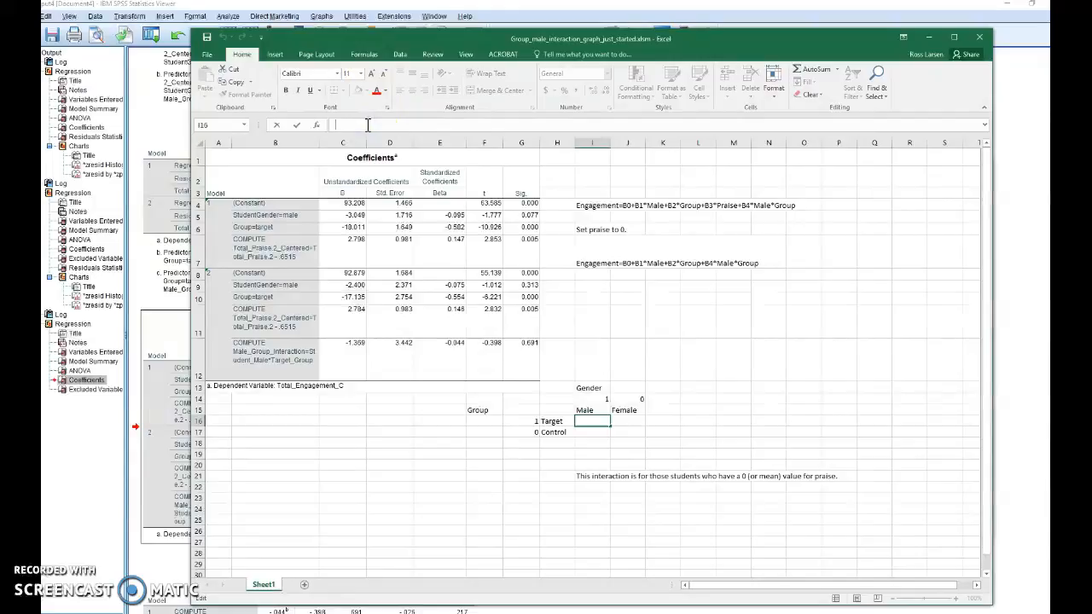
text(=)
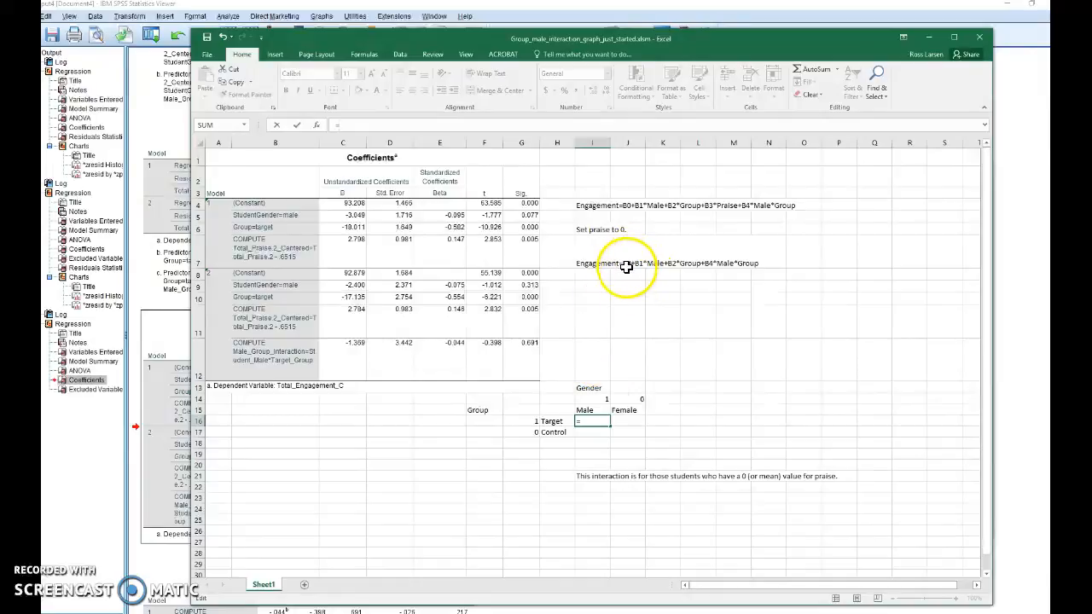
click(353, 273)
click(341, 126)
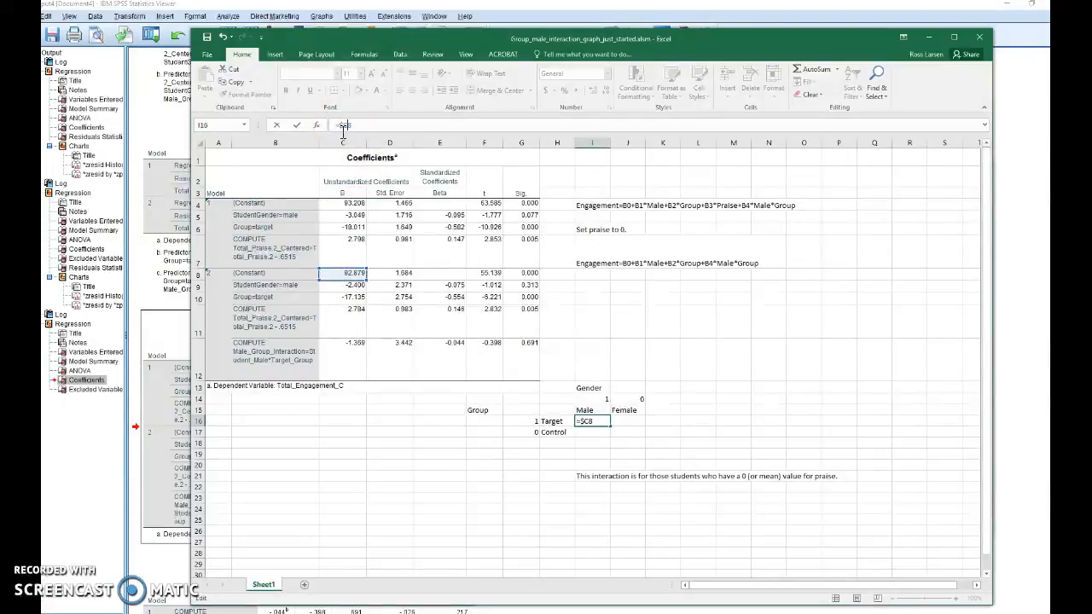
click(361, 125)
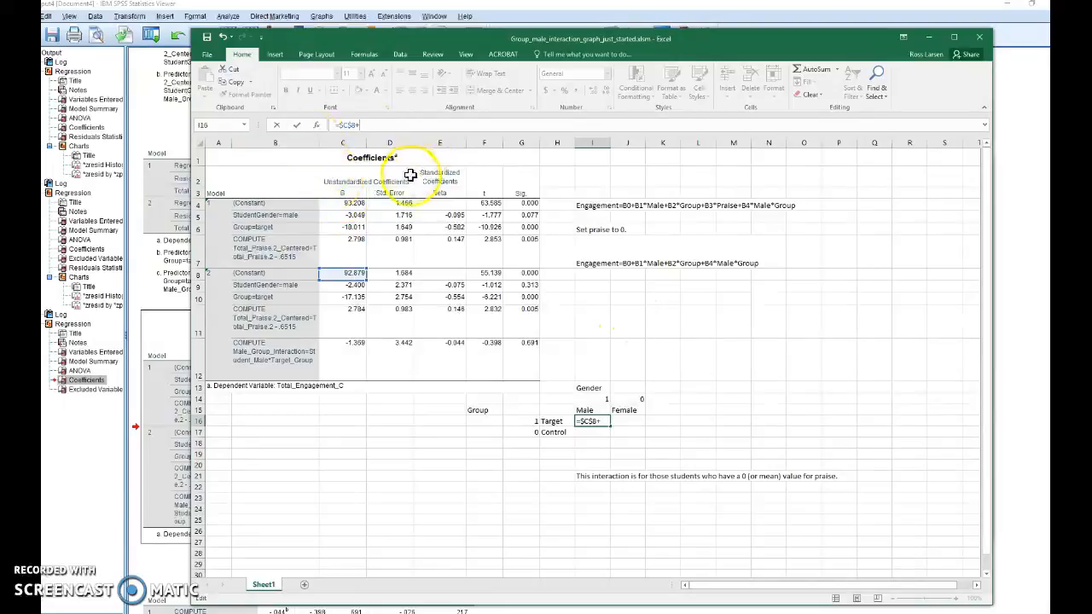
click(355, 287)
click(358, 125)
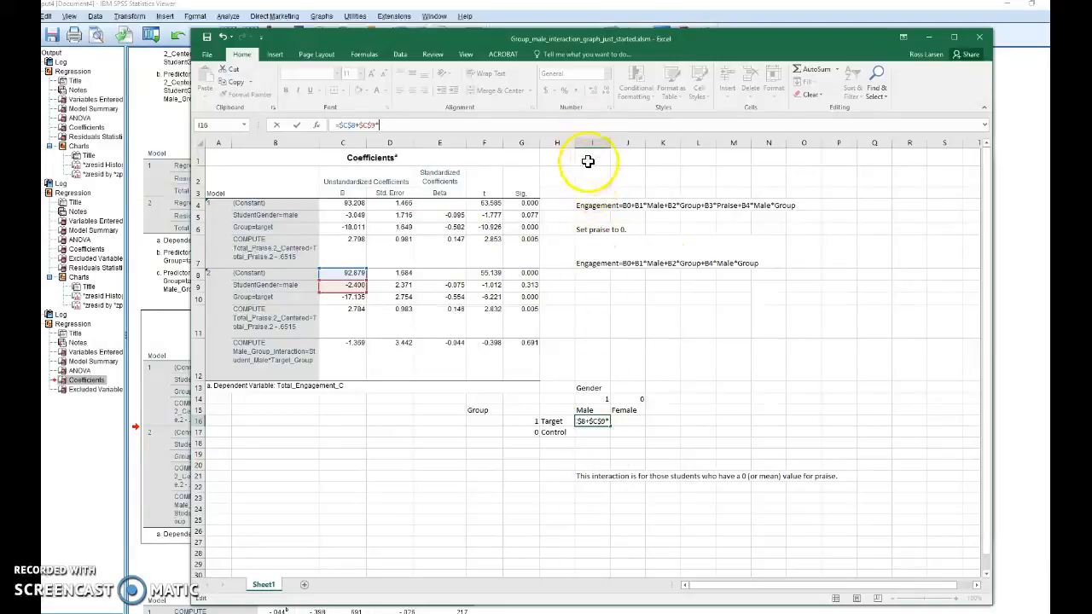
click(594, 399)
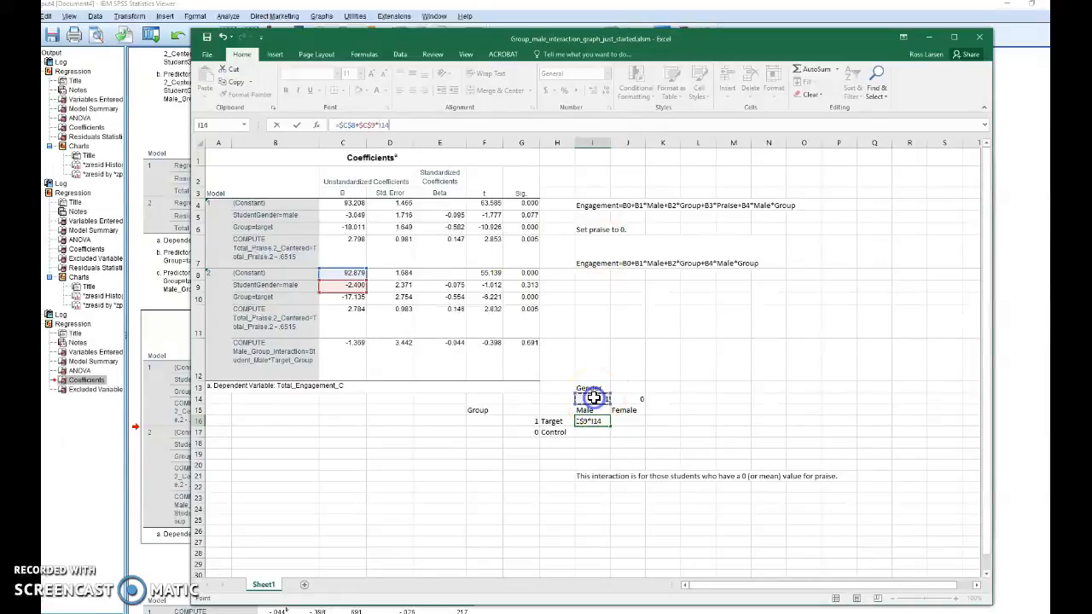
click(387, 126)
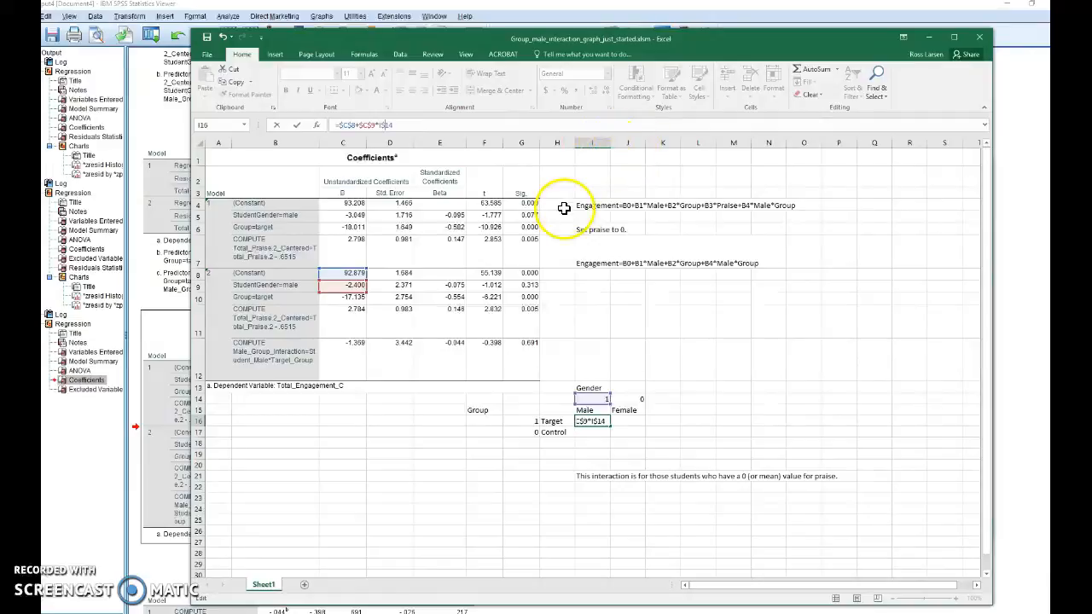
- Extend the I16 formula with the group term +$C$10*$G16, locking only the column of the group code
click(422, 125)
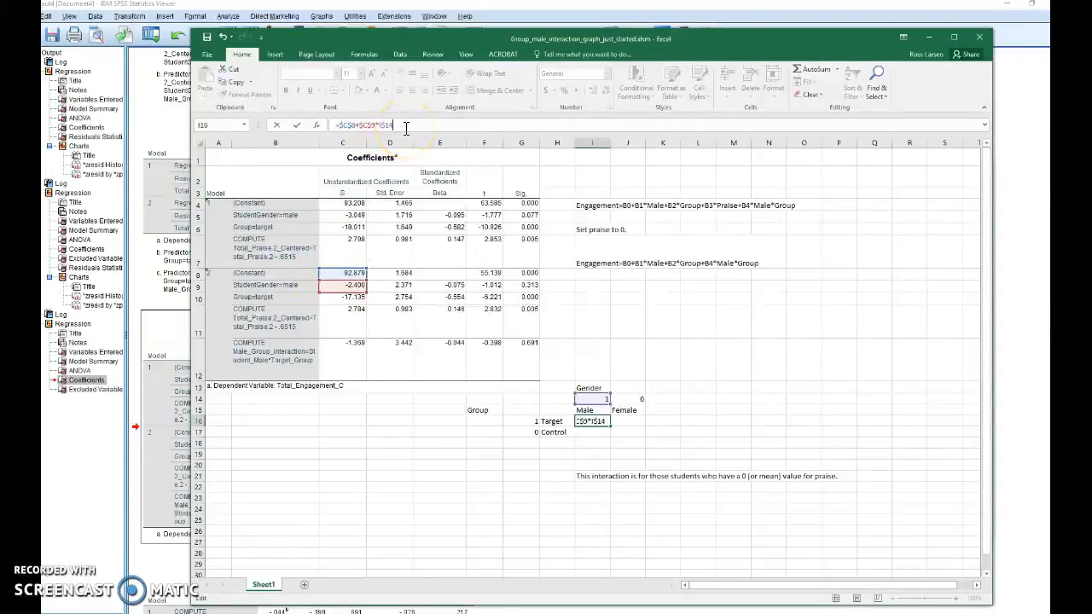
click(340, 297)
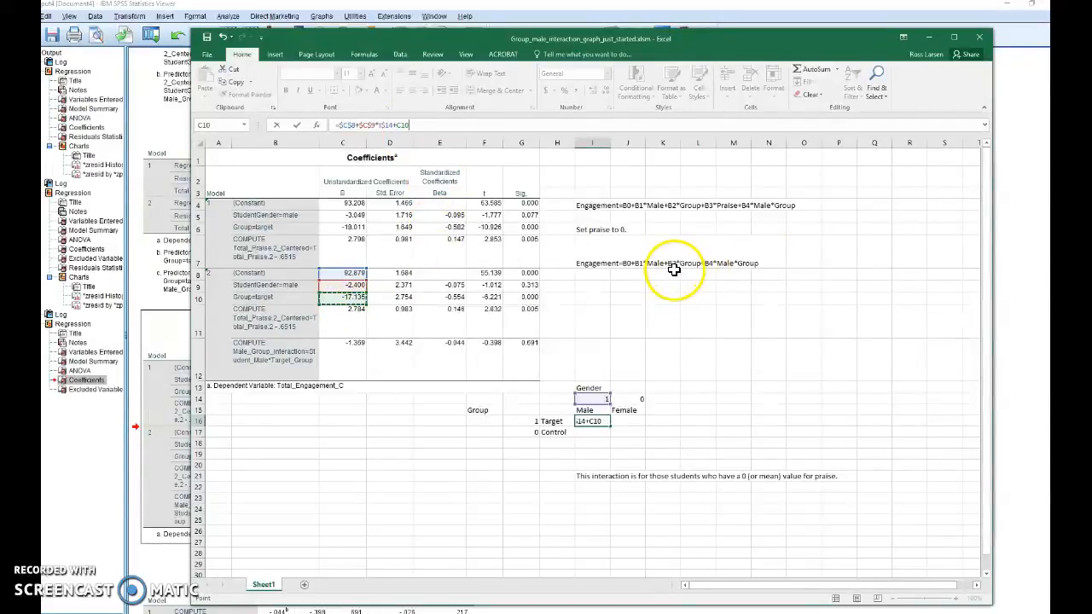
click(400, 127)
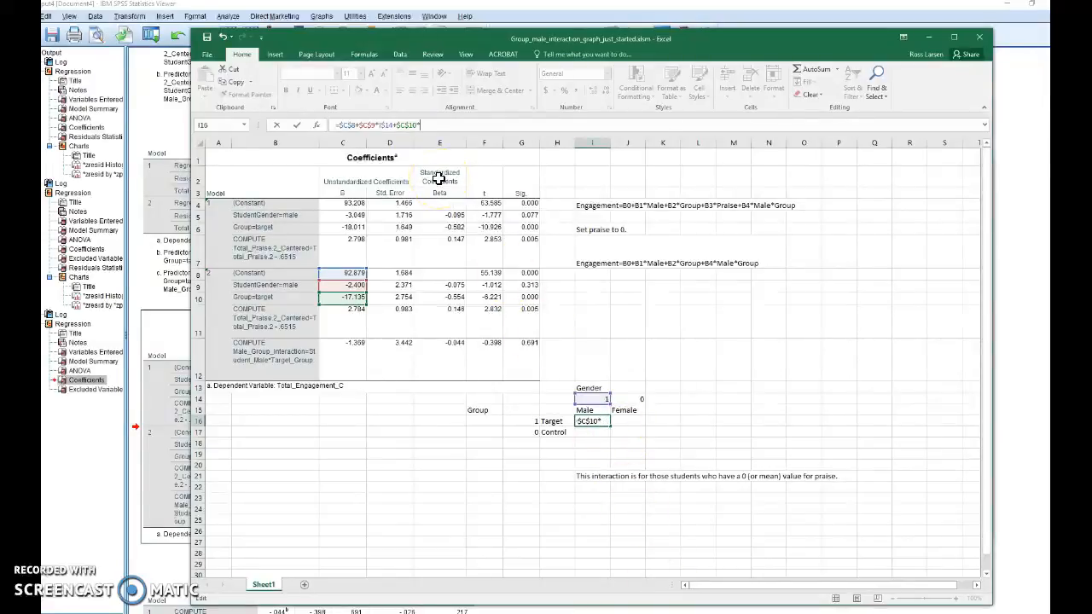
click(526, 423)
click(423, 128)
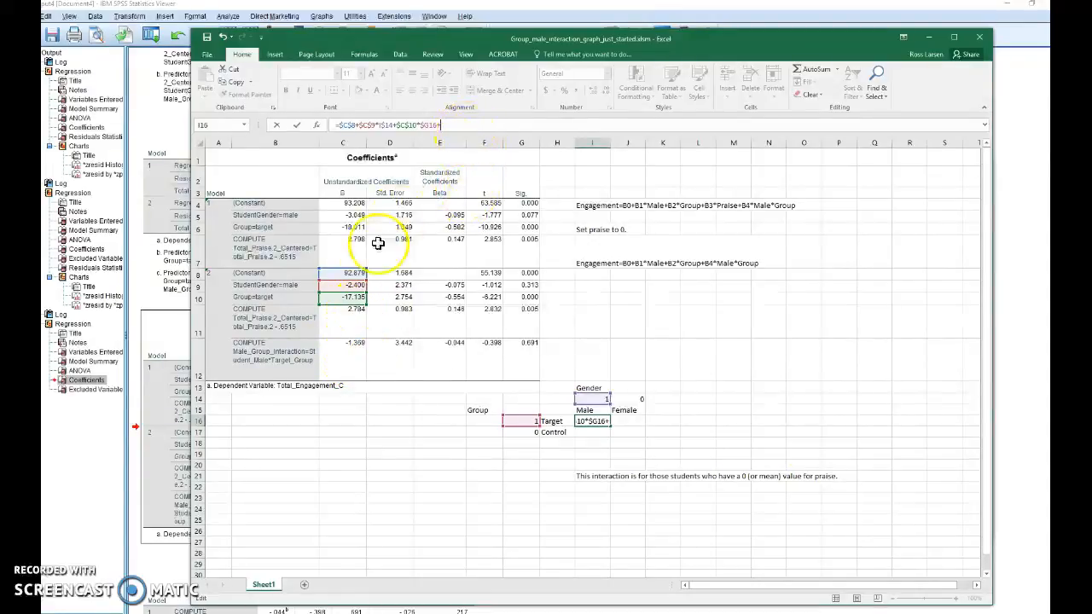
- Complete the I16 formula with the interaction term +$C$12*$G16*I$14 and enter it
click(351, 358)
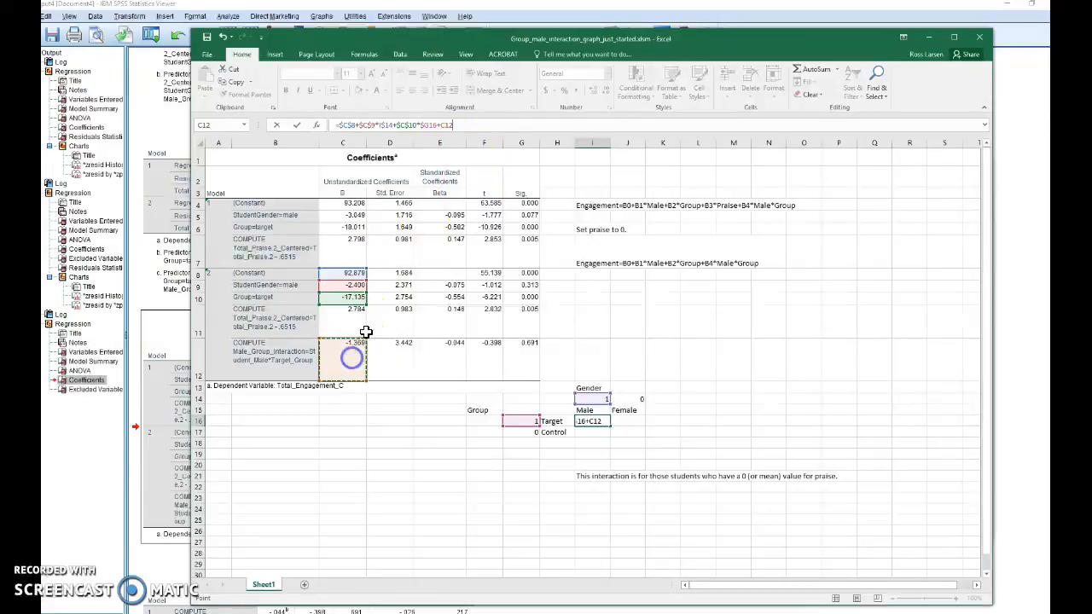
click(444, 125)
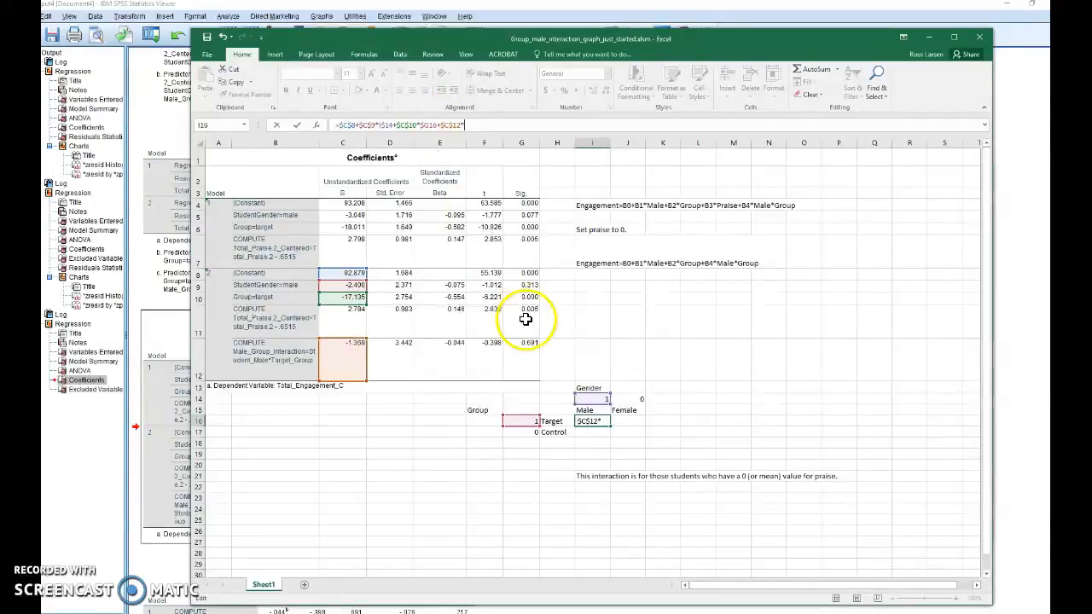
click(521, 420)
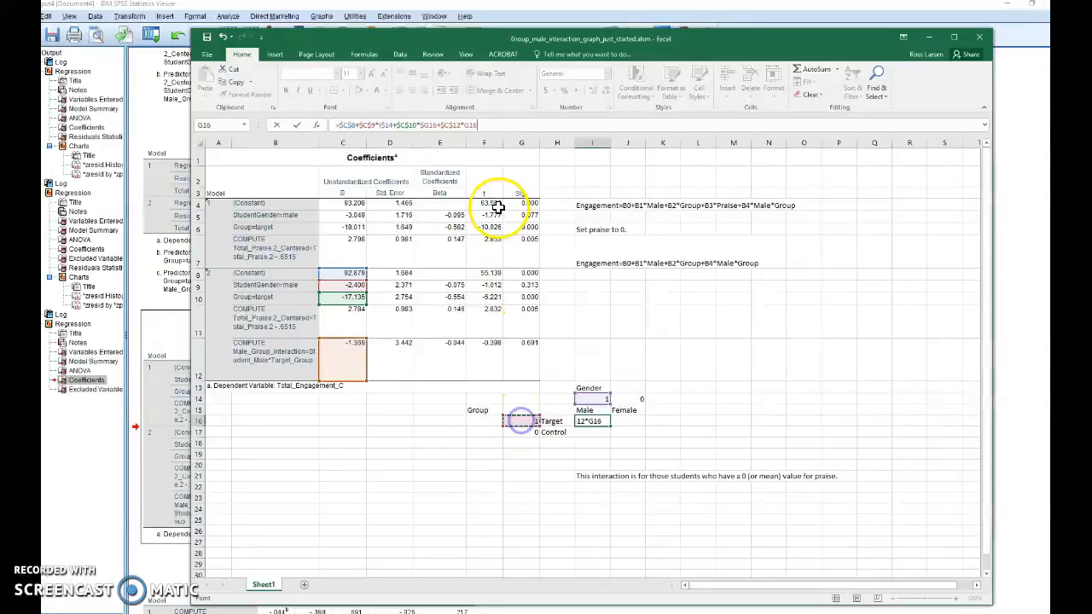
click(467, 126)
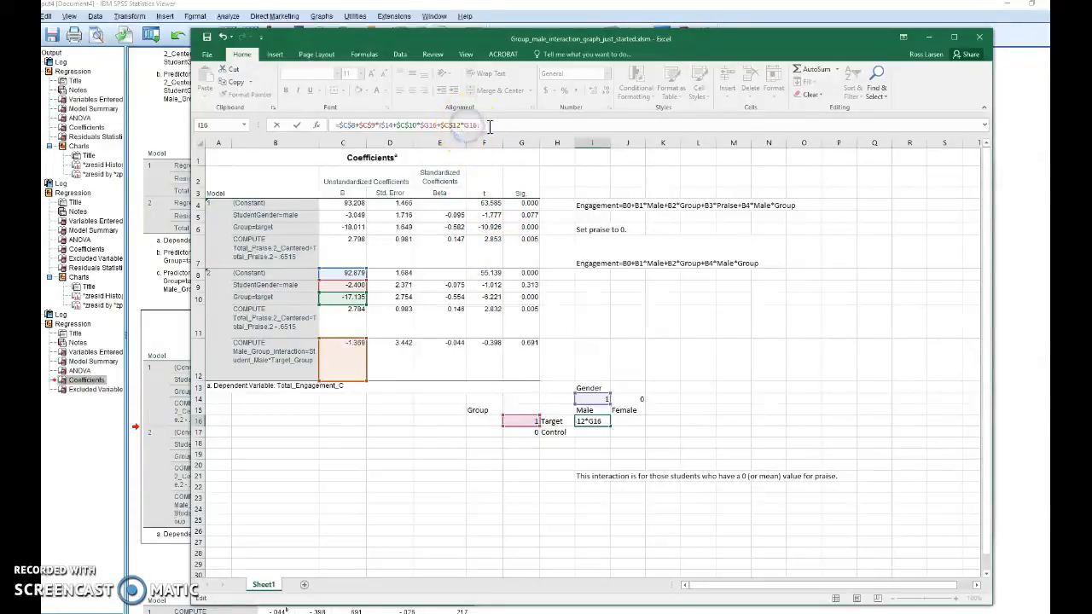
click(493, 124)
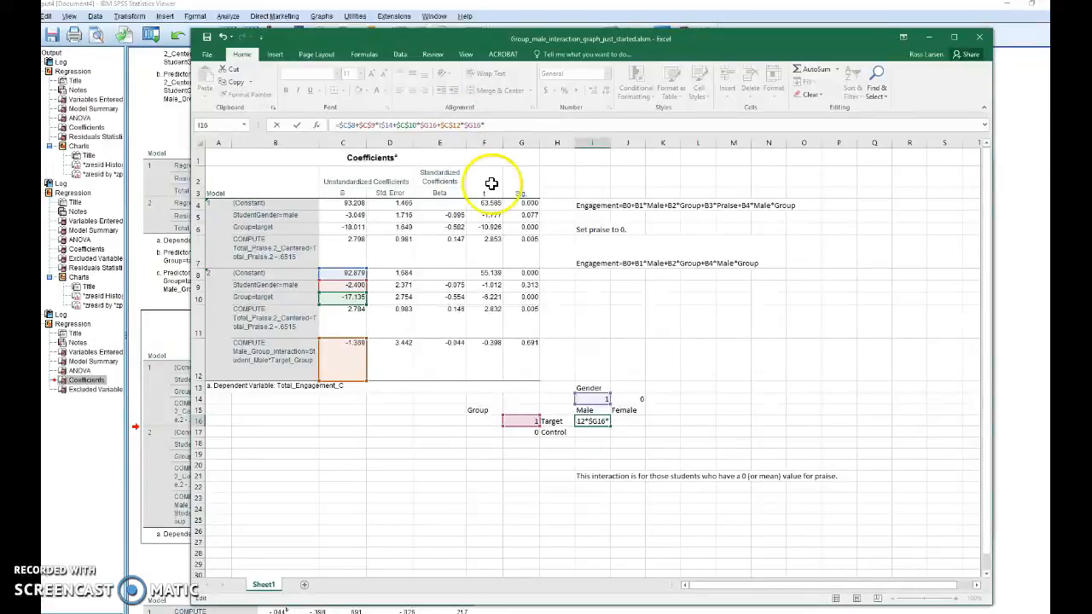
click(595, 399)
click(595, 398)
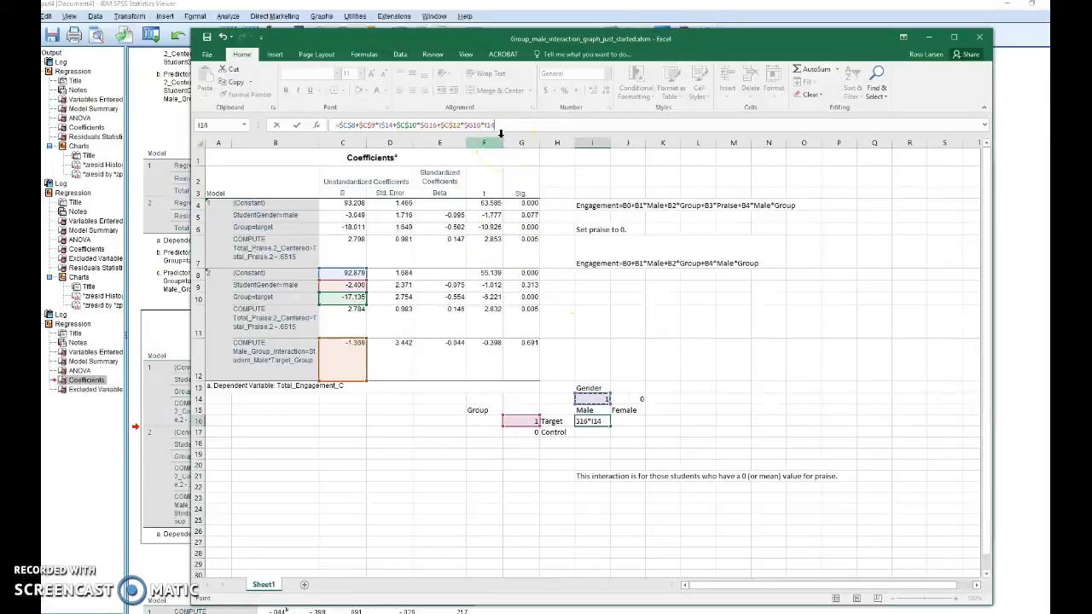
click(489, 126)
text($)
click(518, 126)
key(Return)
click(600, 421)
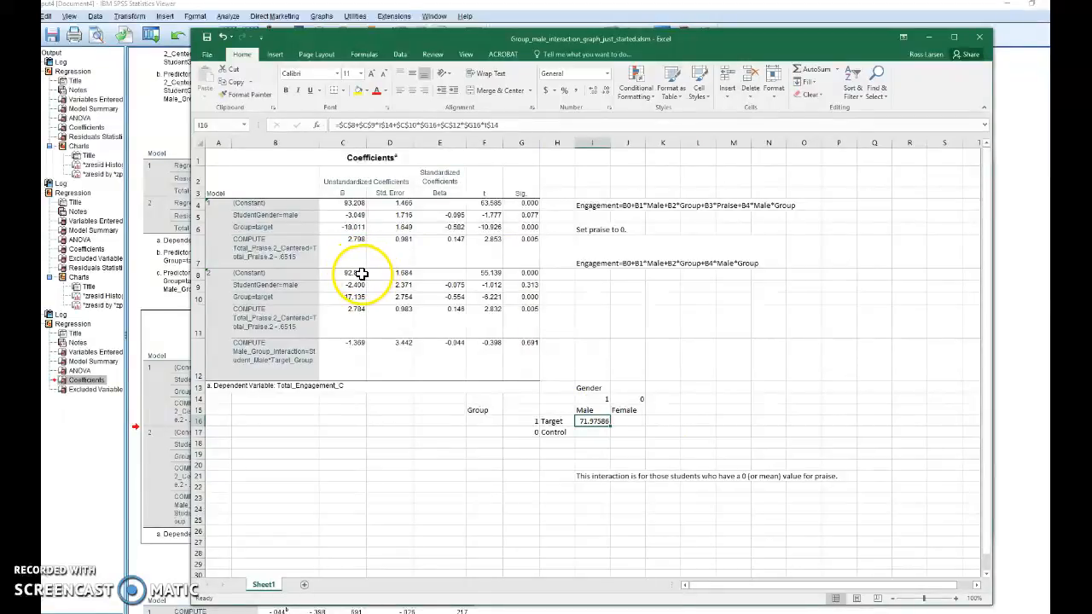
- Enter the hand check =92.879-2.4-17.35-1.369 in cell I9 and compare it with the Male/Target formula in I16
click(599, 284)
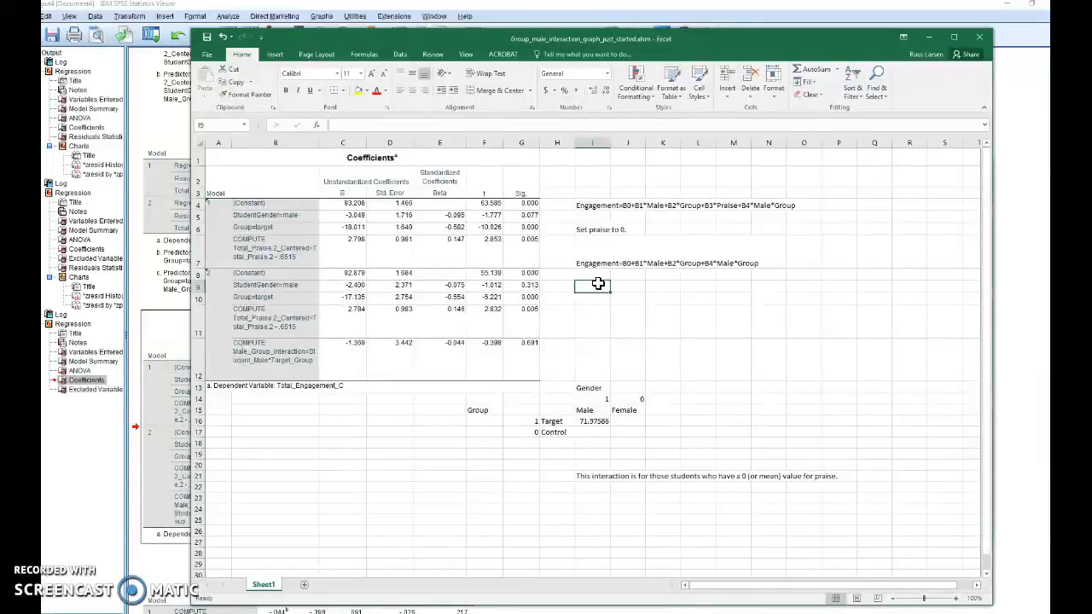
text(=92.879-2.4-17.35+)
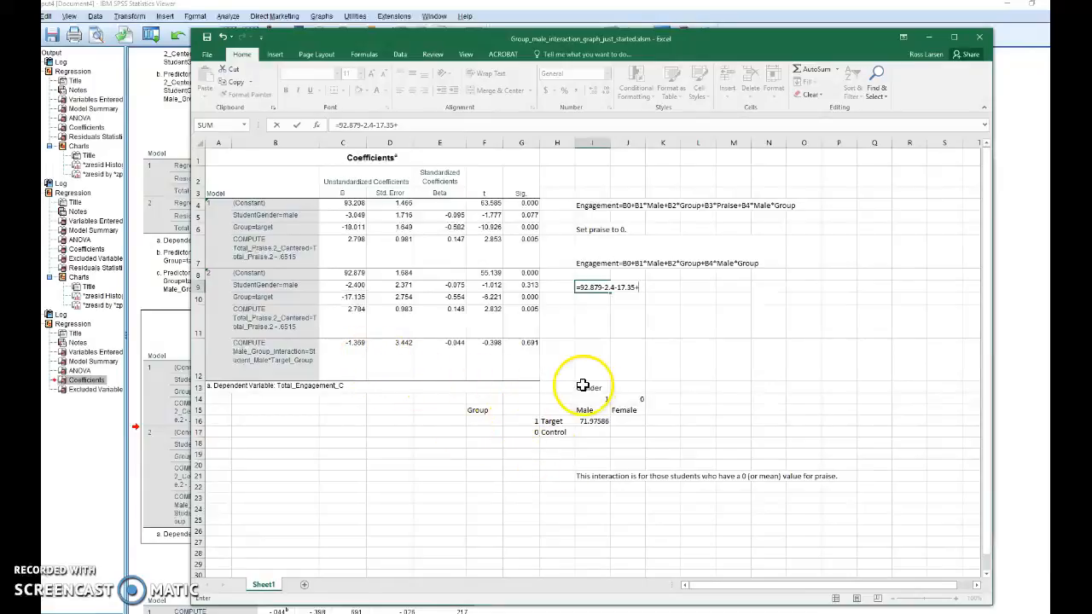
key(BackSpace)
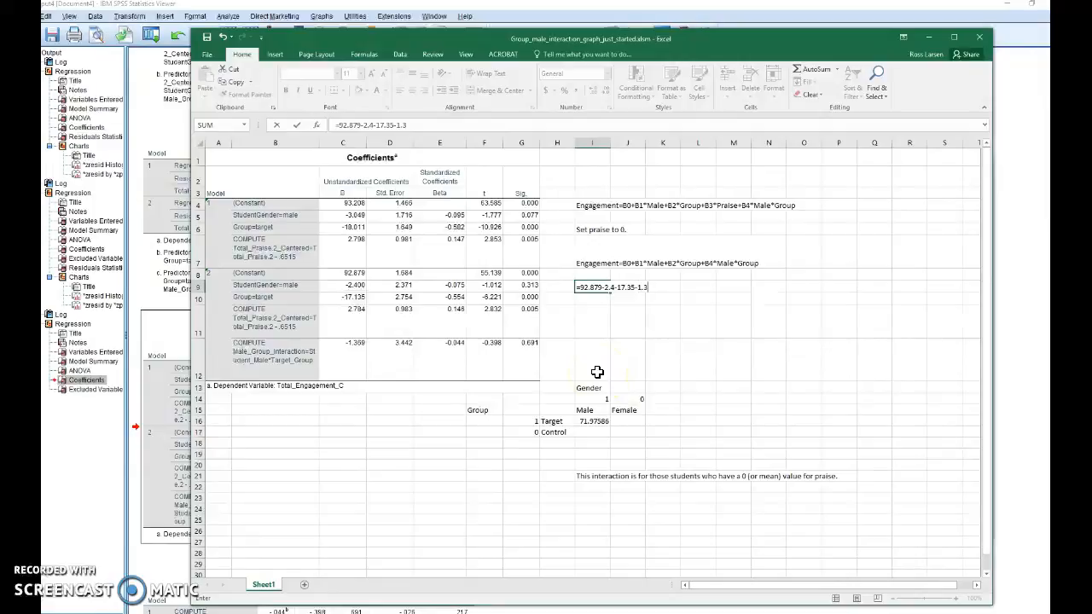
key(Return)
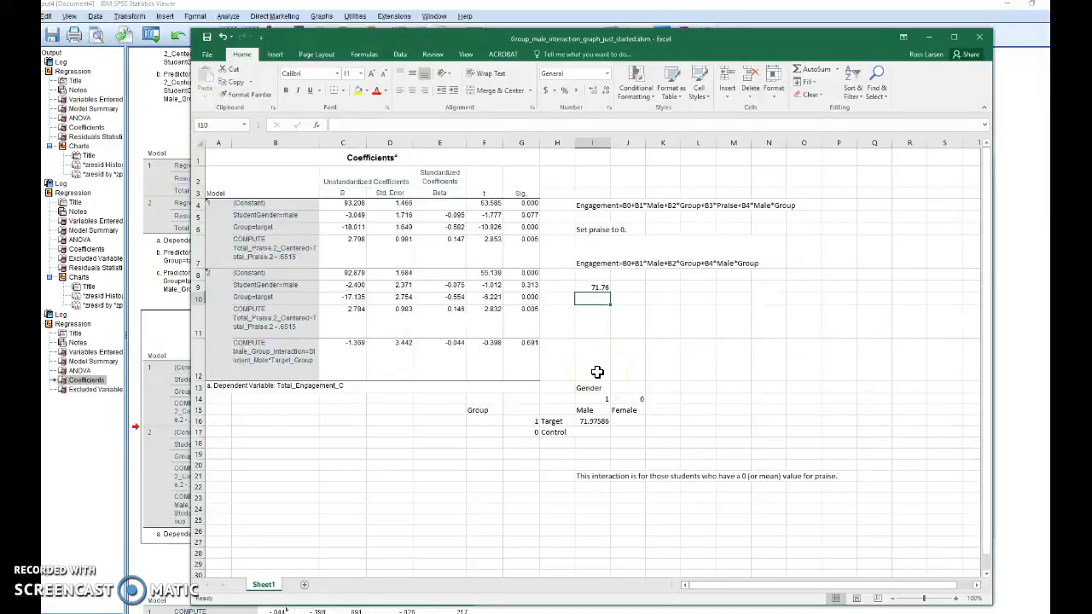
key(Up)
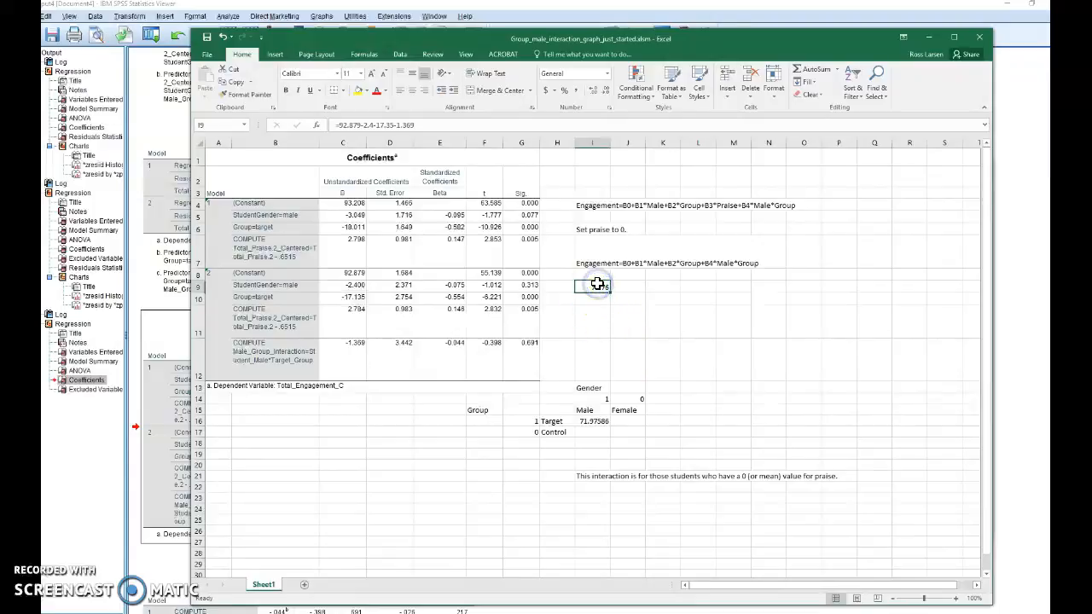
click(589, 420)
click(597, 287)
- Fill the I16 formula down to the Male/Control cell I17
click(602, 421)
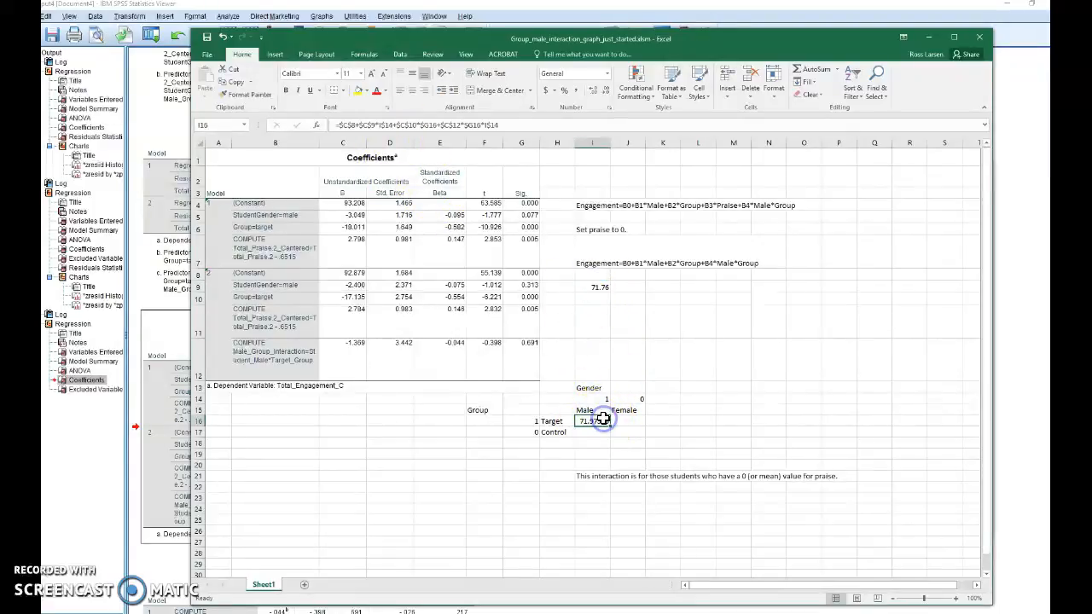
drag(612, 426, 611, 437)
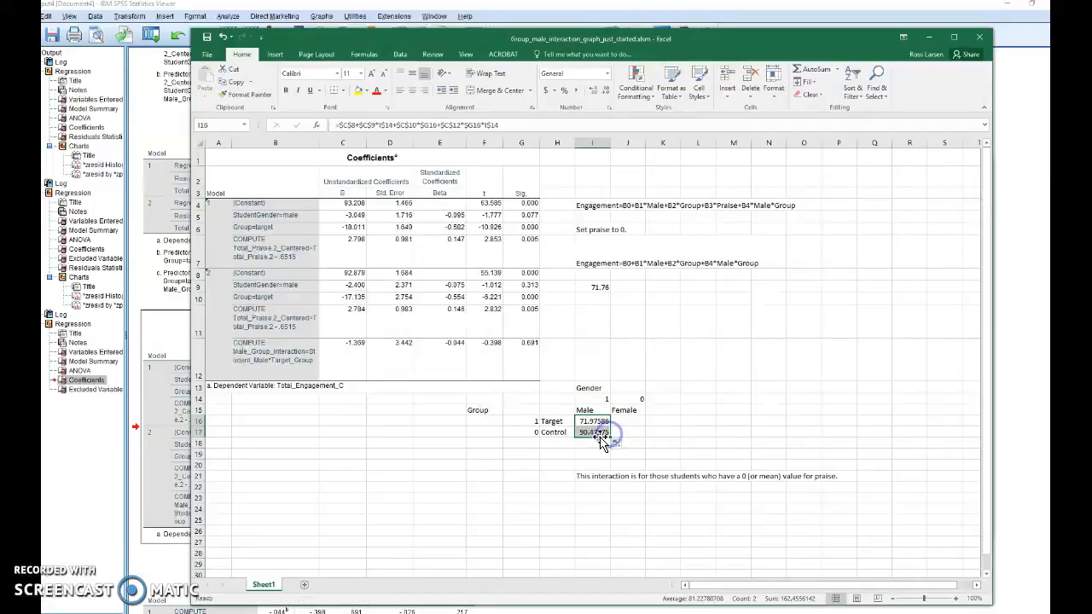
- Examine the cell references used by the Male/Control formula in I17
click(596, 433)
drag(401, 131, 401, 133)
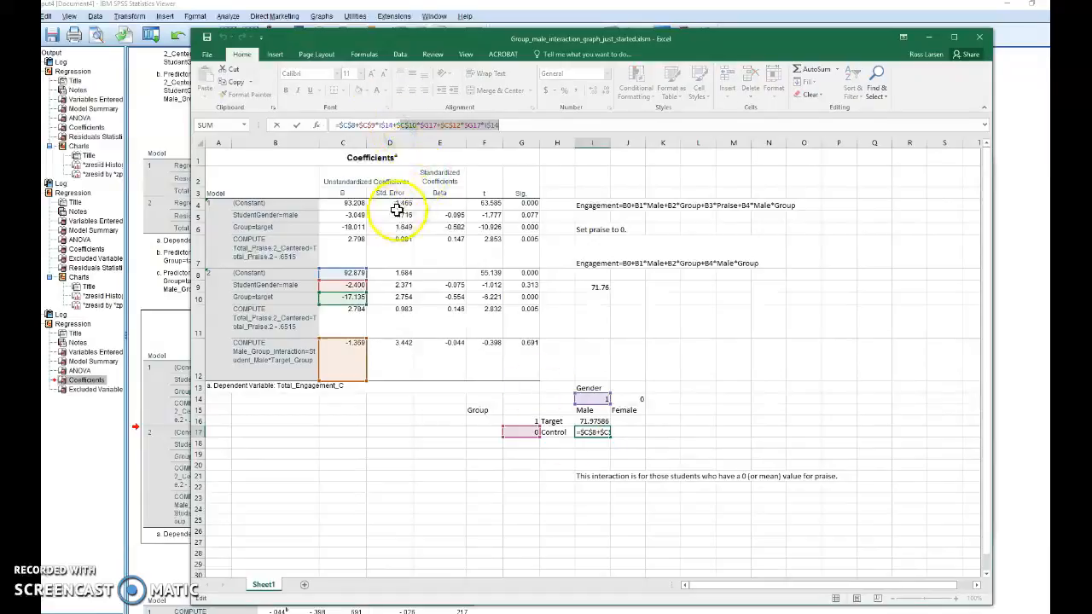
click(351, 284)
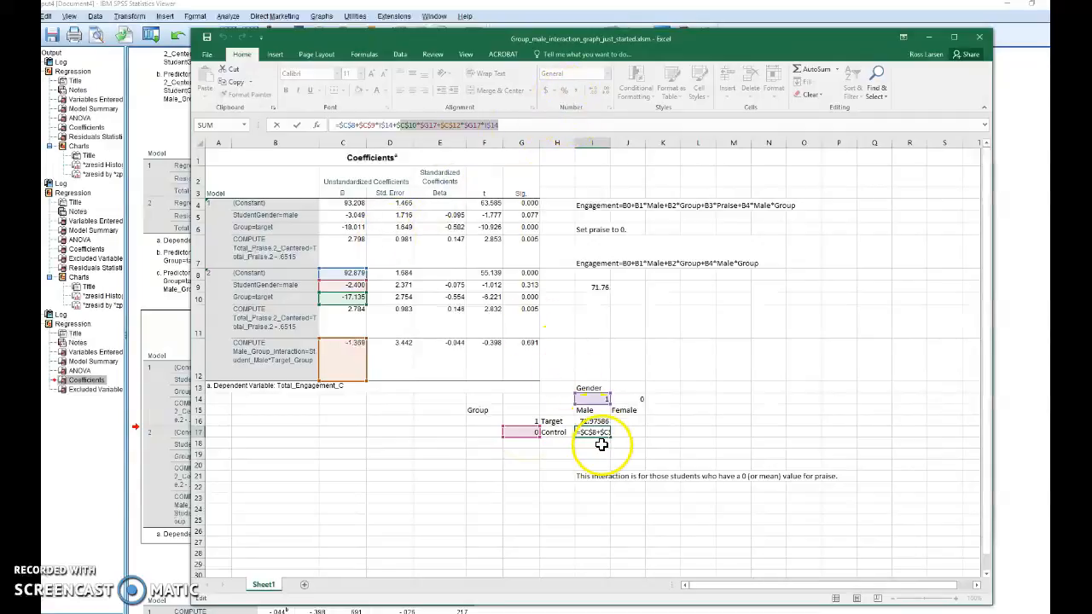
key(Return)
- Enter the Male/Control hand check =92.879-2.4+0+0 as a formula in cell I10
click(592, 299)
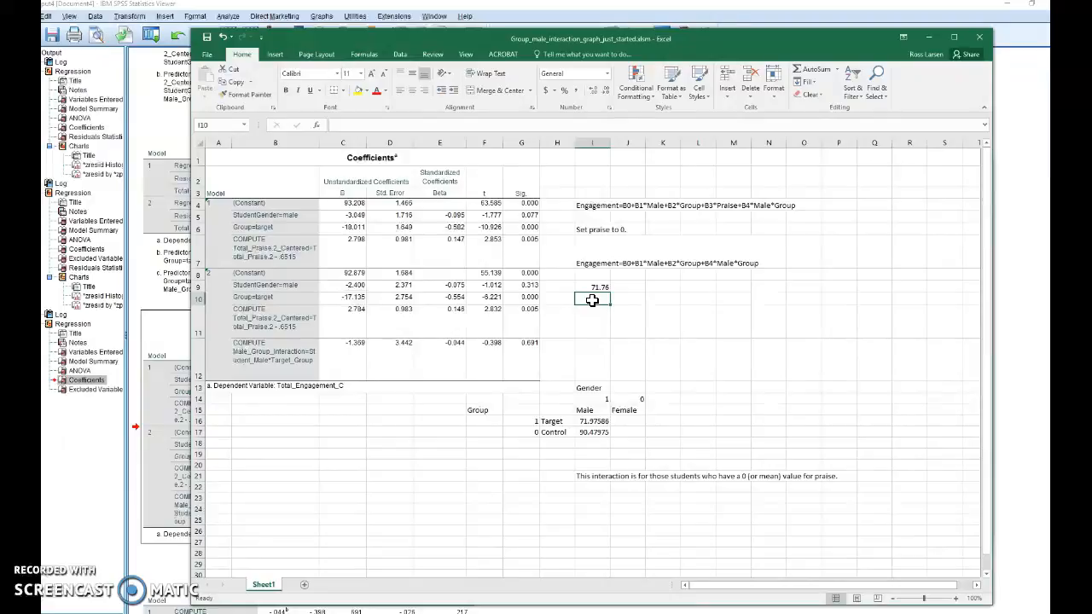
text(92.879-2.4+0+0)
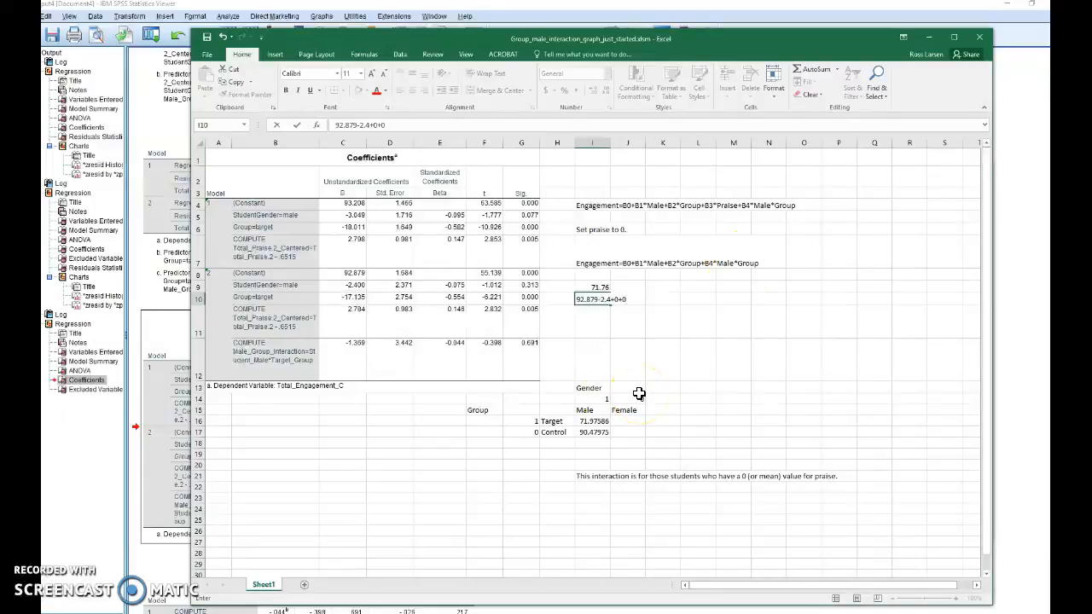
key(Return)
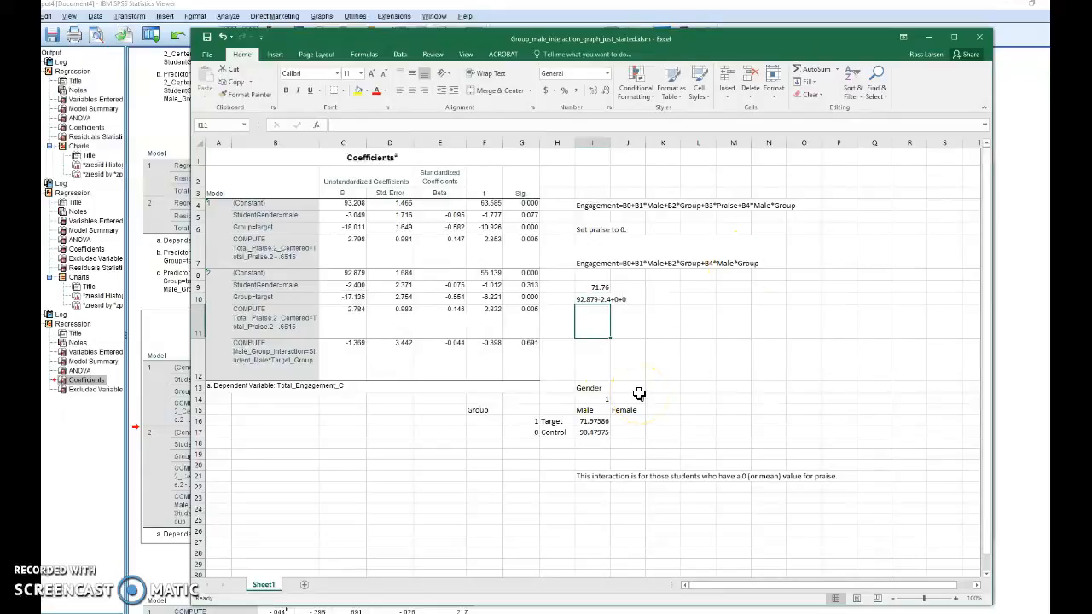
key(Up)
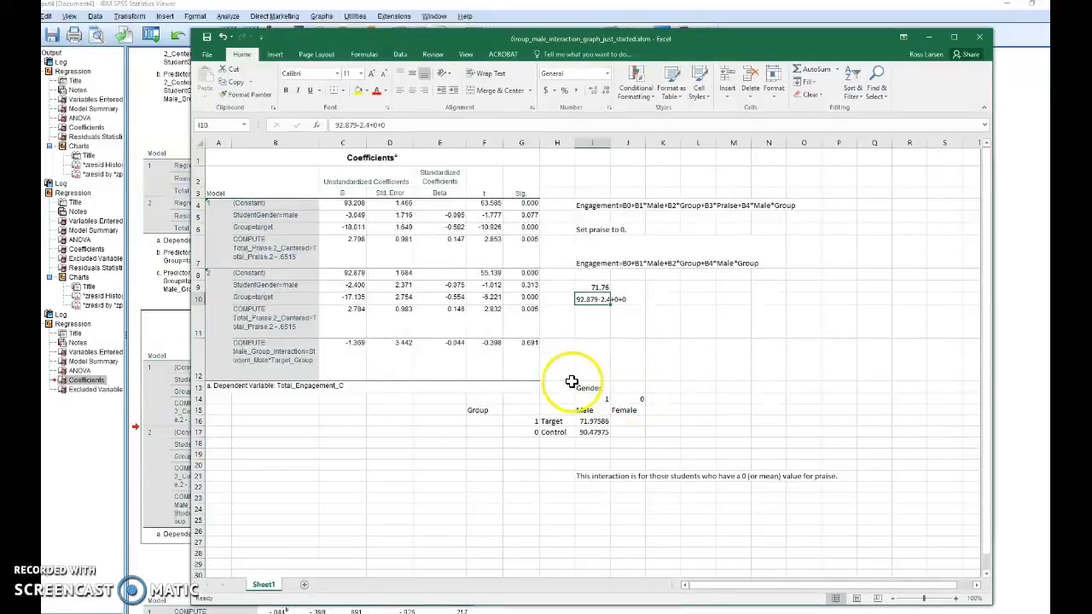
click(336, 124)
text(=)
key(Return)
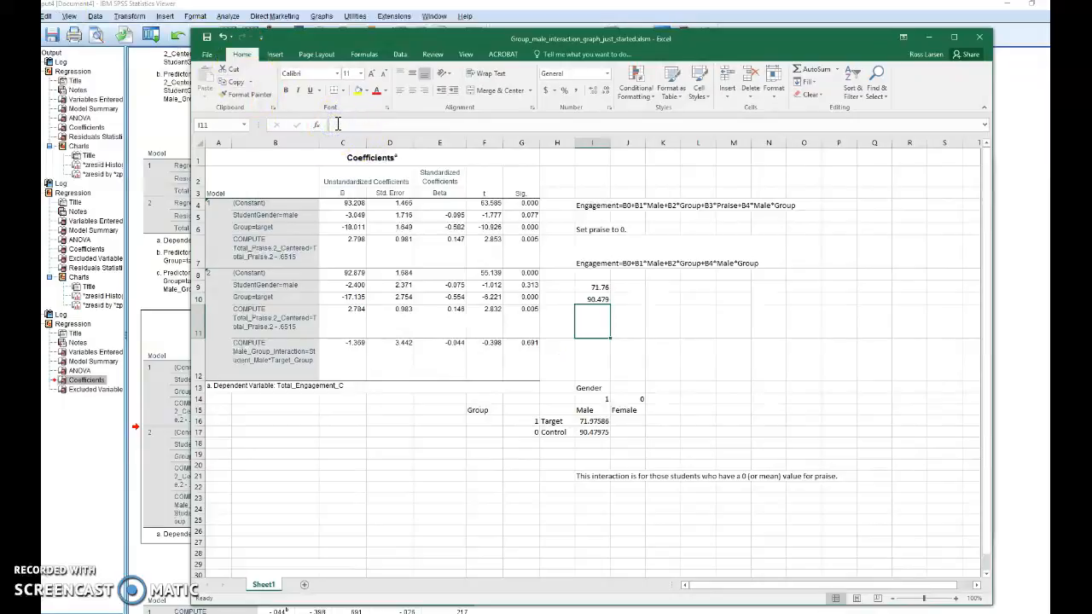
- Fill the Male formulas across to the Female cells J16 and J17, then inspect the J17 formula
click(593, 421)
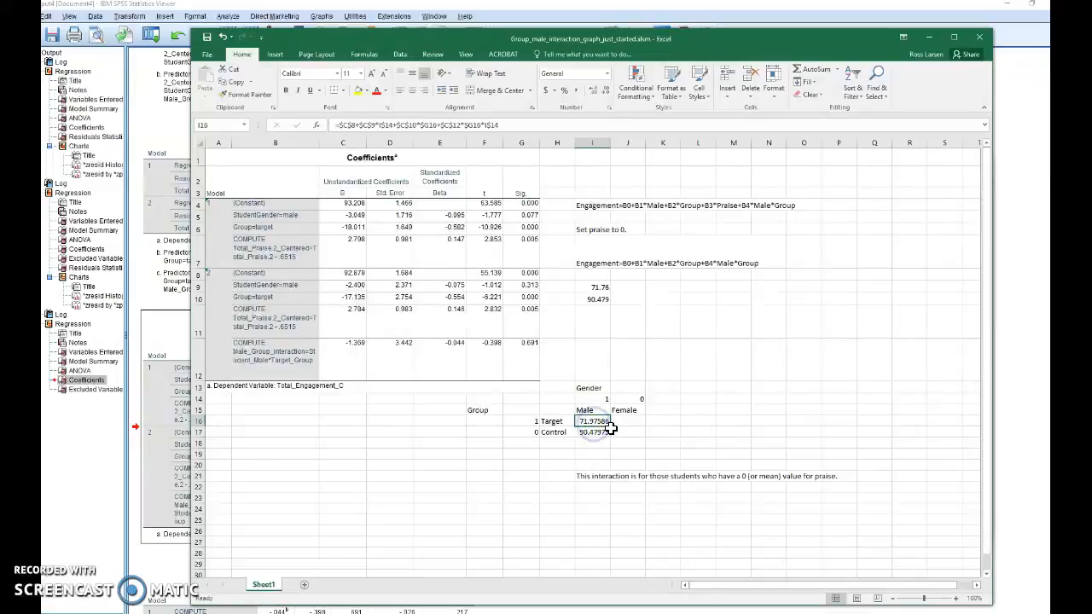
drag(611, 424, 640, 436)
click(634, 433)
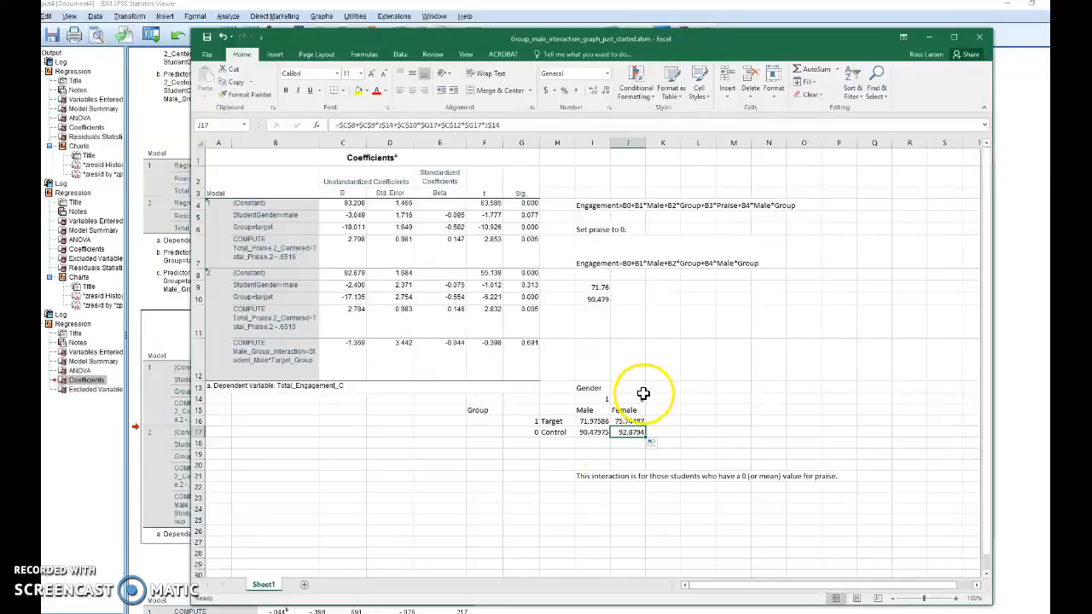
- Enter the hand check =92.879+0+0+0 in cell I11 and compare it with the Female/Control formula and the model 2 coefficients
click(597, 317)
text(=92.879+0+0+0)
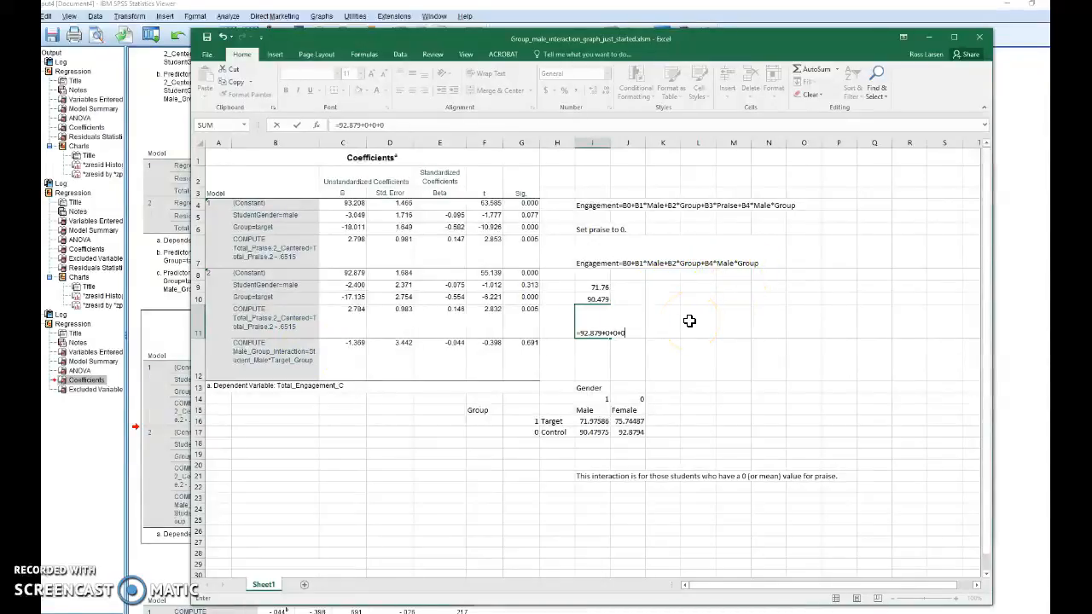
key(Return)
click(632, 433)
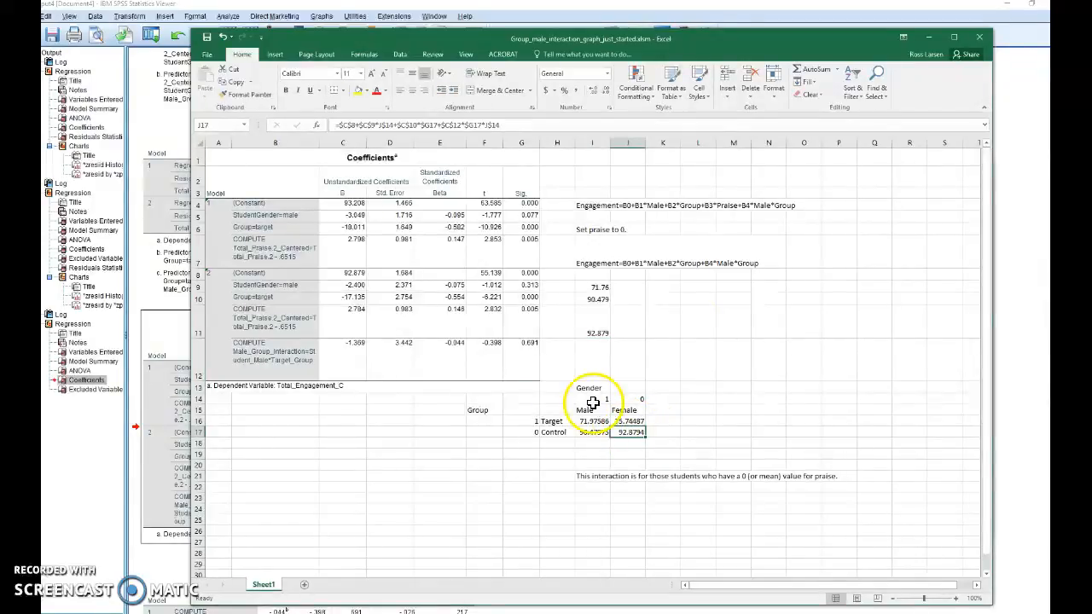
click(351, 273)
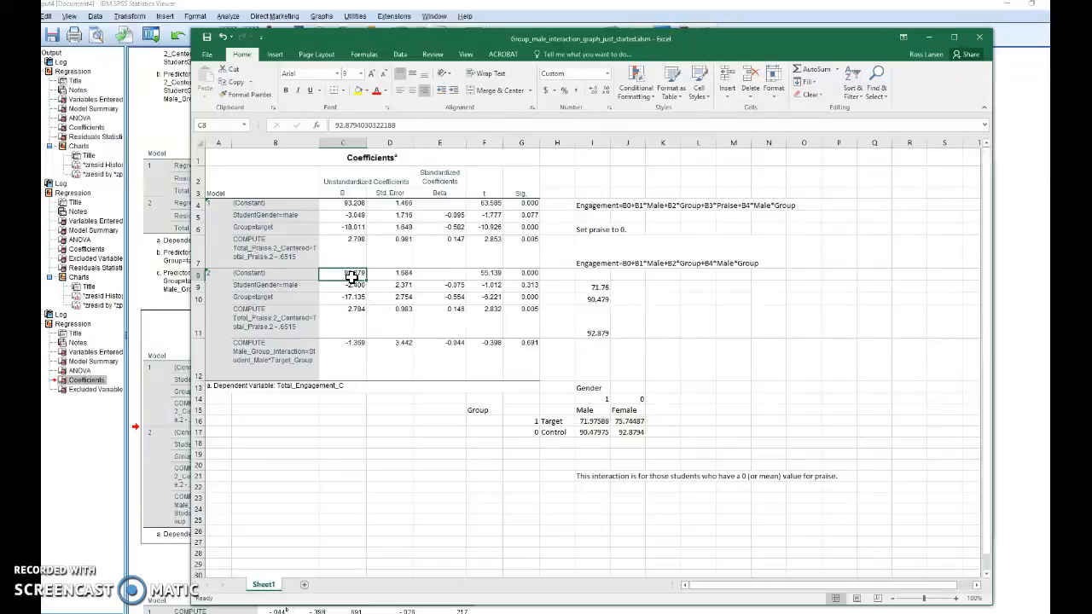
click(351, 285)
click(353, 297)
click(352, 311)
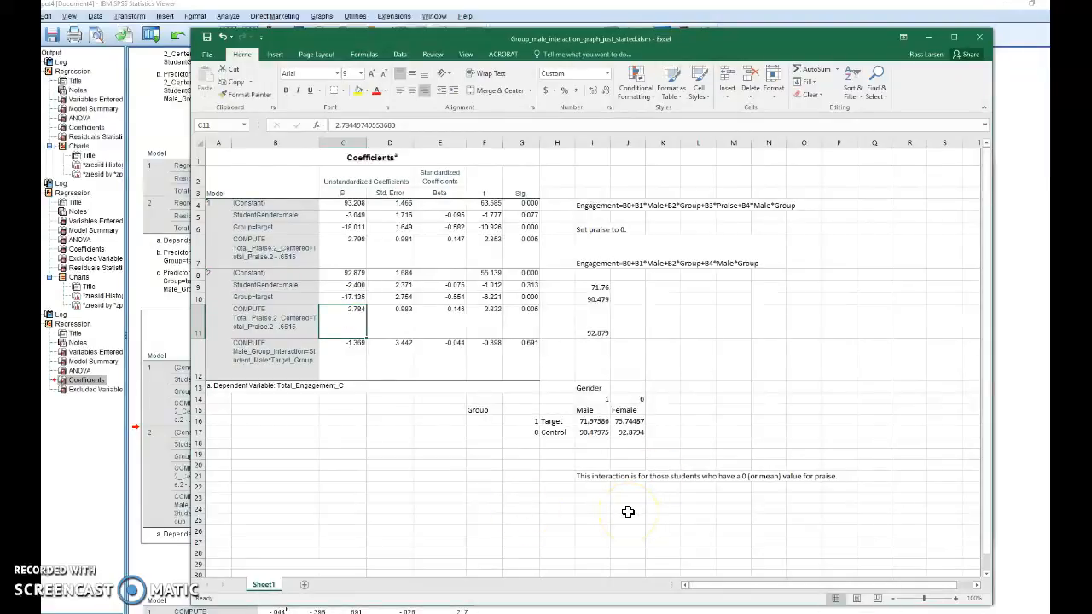
- Insert a blank 2-D line chart and place it below the note about zero praise in row 21
scroll(628, 512, down, 2)
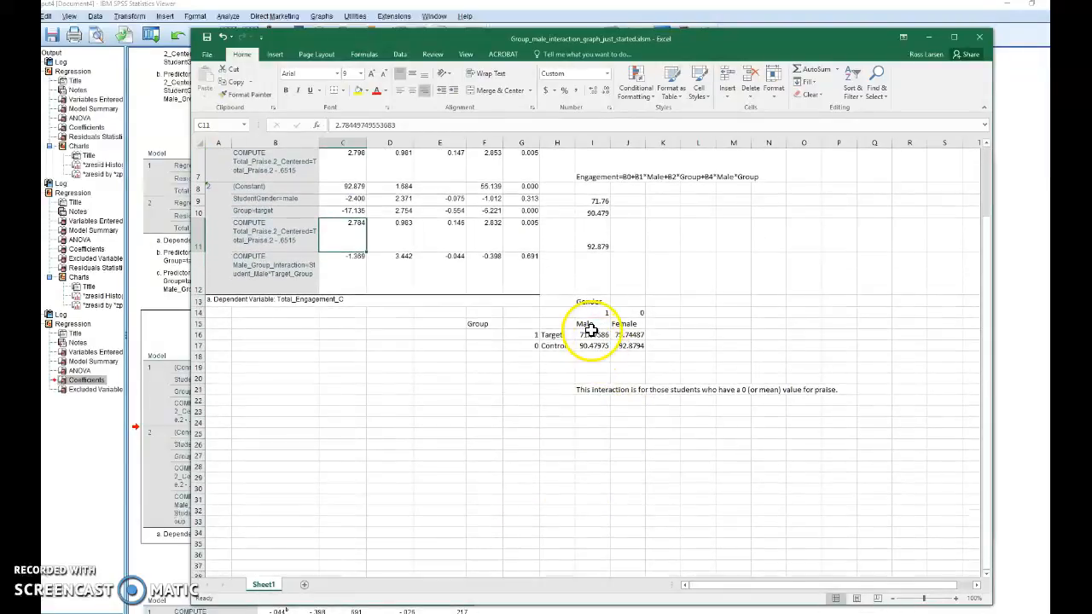
click(592, 410)
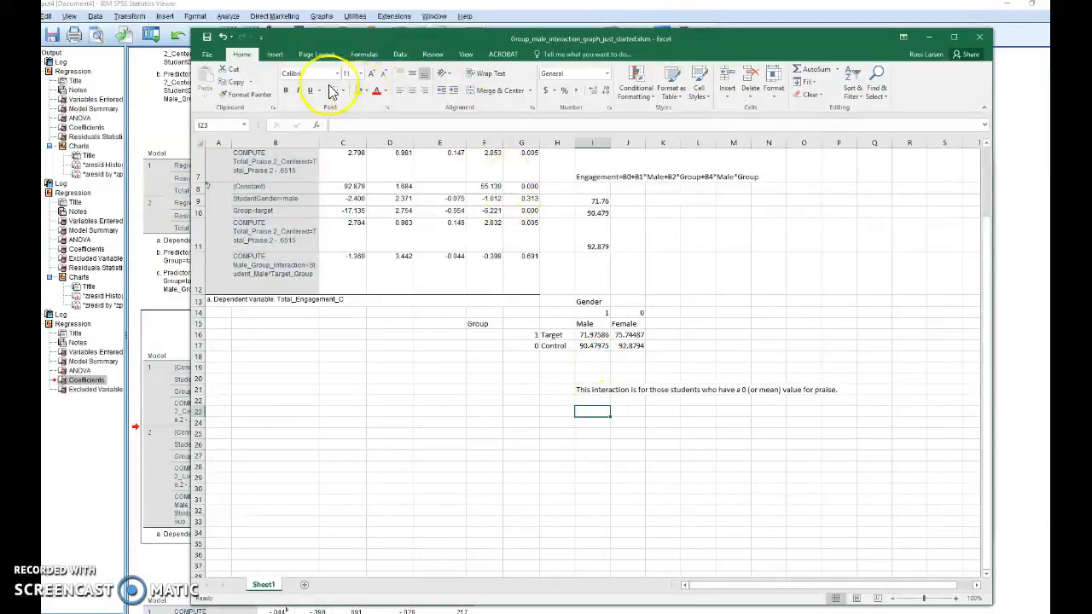
click(274, 54)
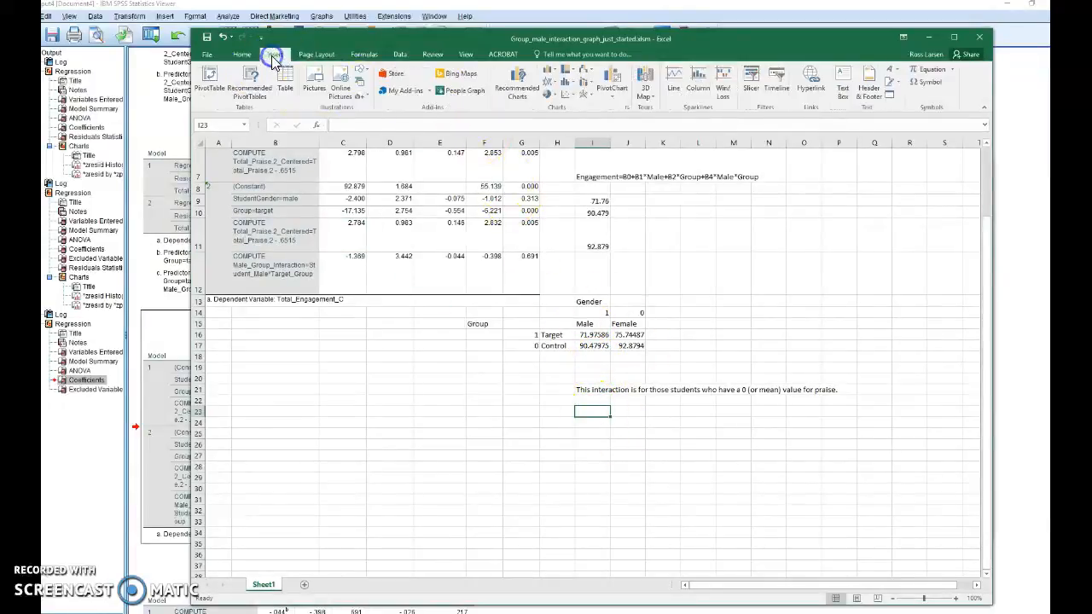
click(550, 82)
click(559, 112)
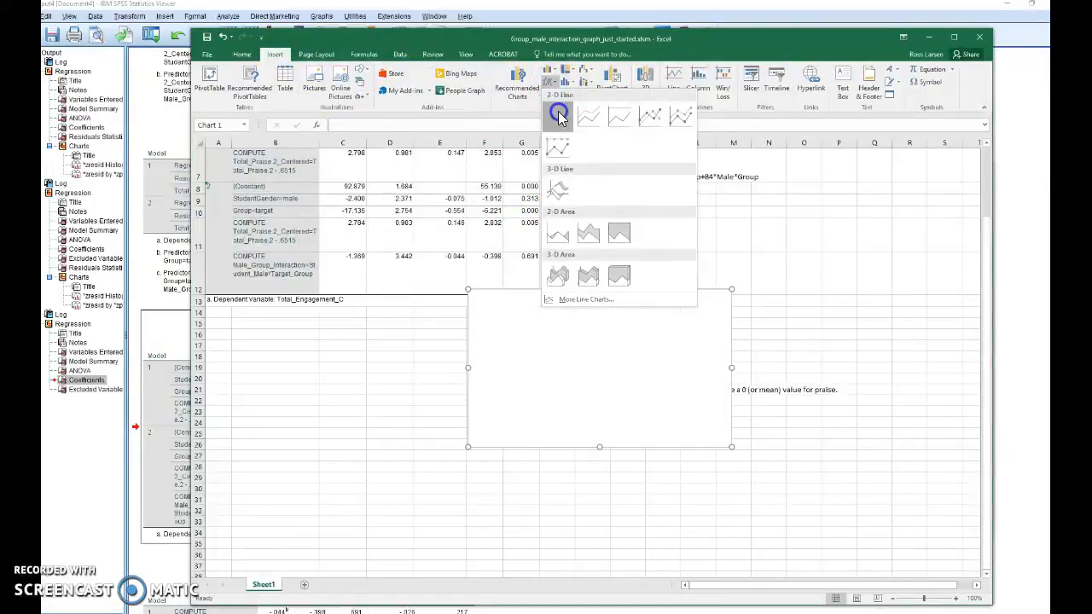
drag(622, 341, 700, 463)
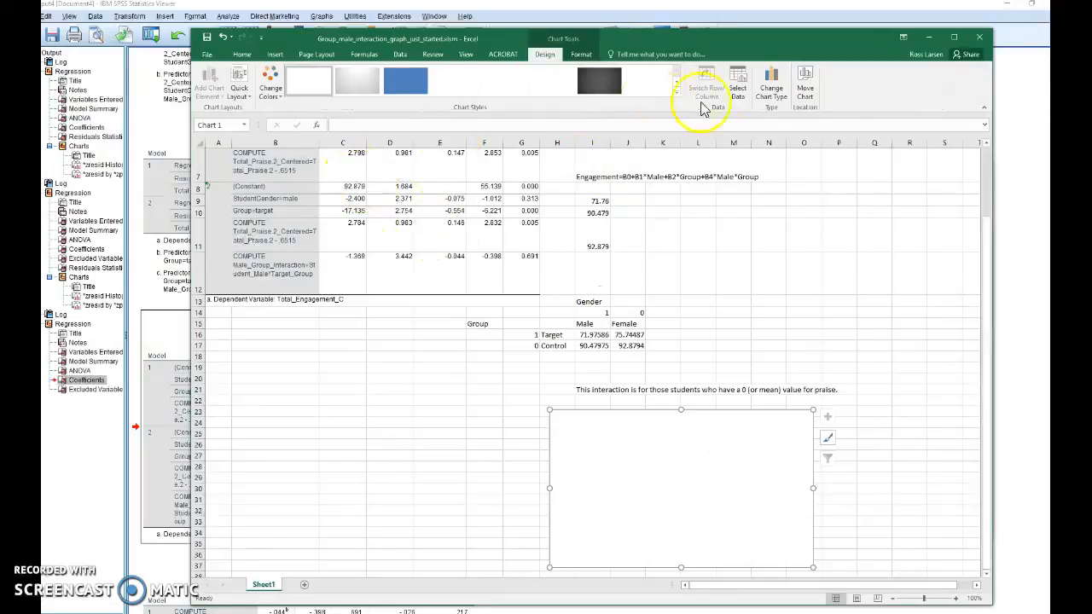
- Set the chart's data range to H15:J17, covering the gender and group labels with their predicted values
click(739, 88)
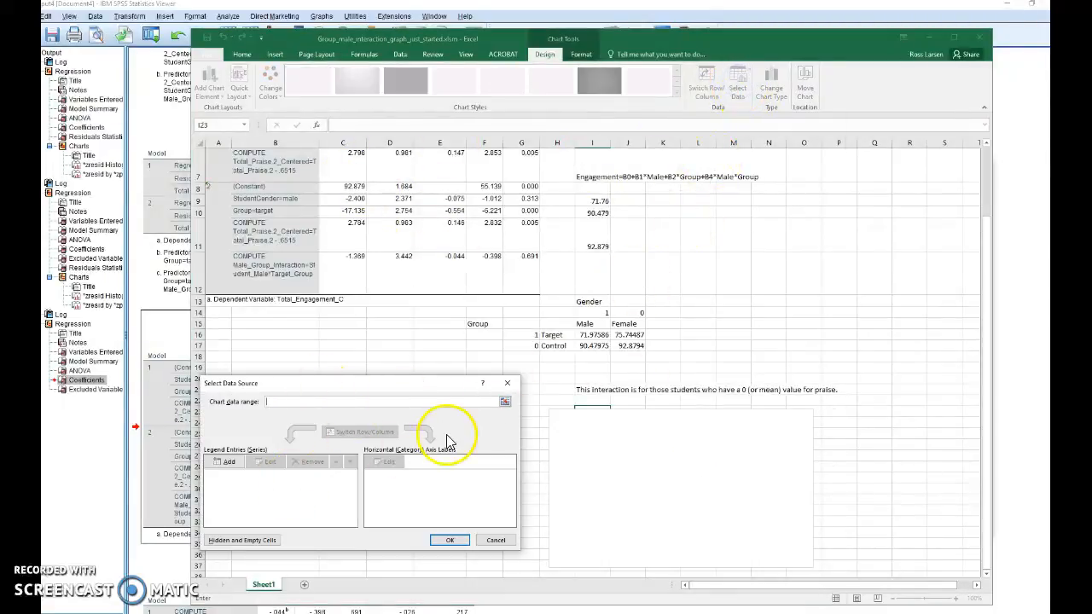
mouse_move(555, 325)
mouse_down()
mouse_move(597, 347)
mouse_move(630, 346)
mouse_up()
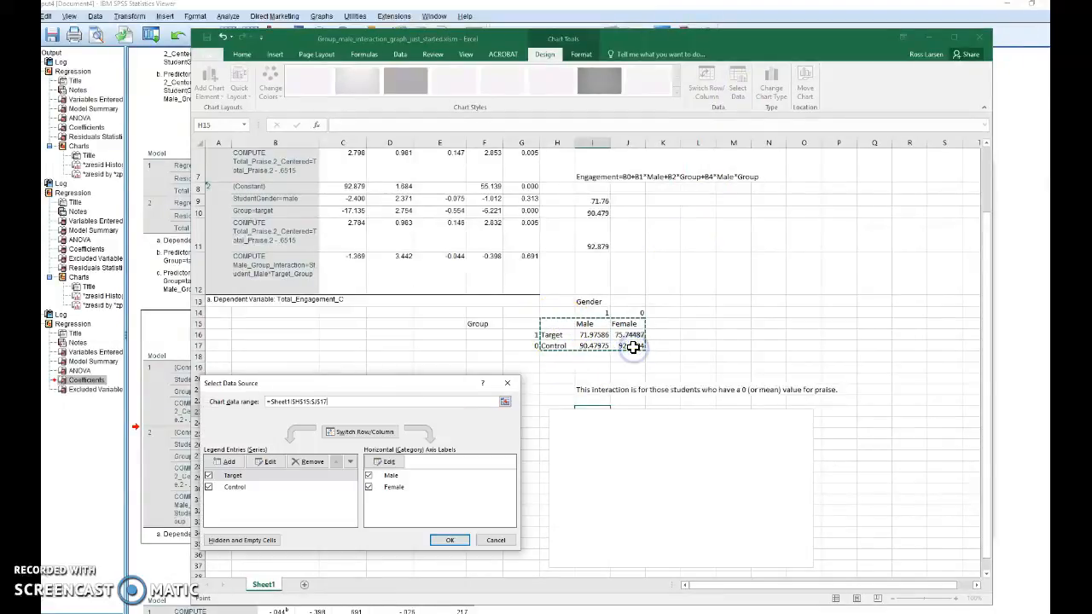
click(452, 541)
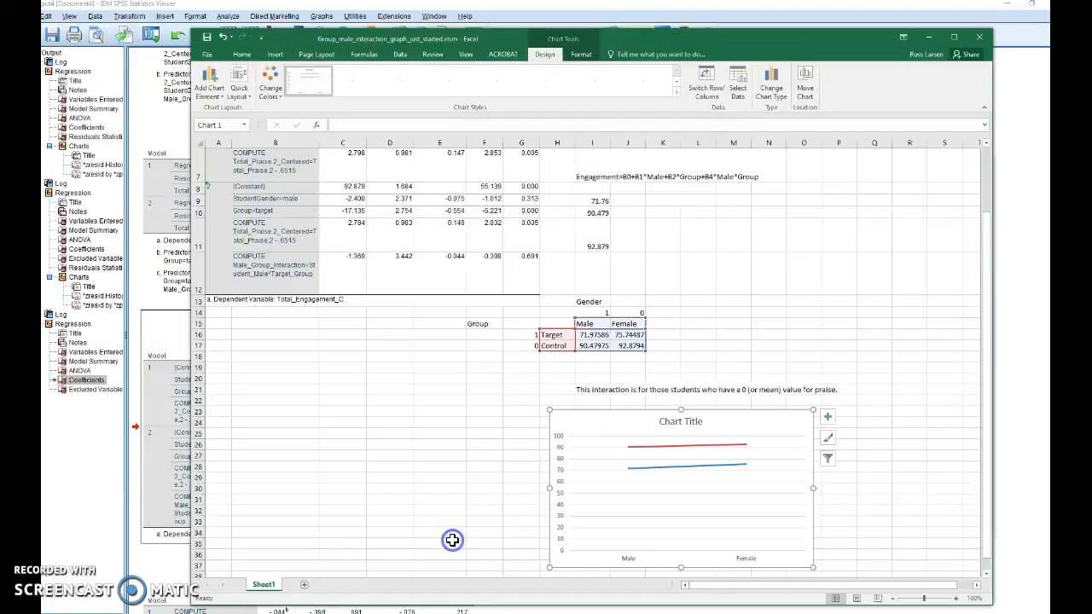
- Add a legend and axis titles to the line chart
click(827, 418)
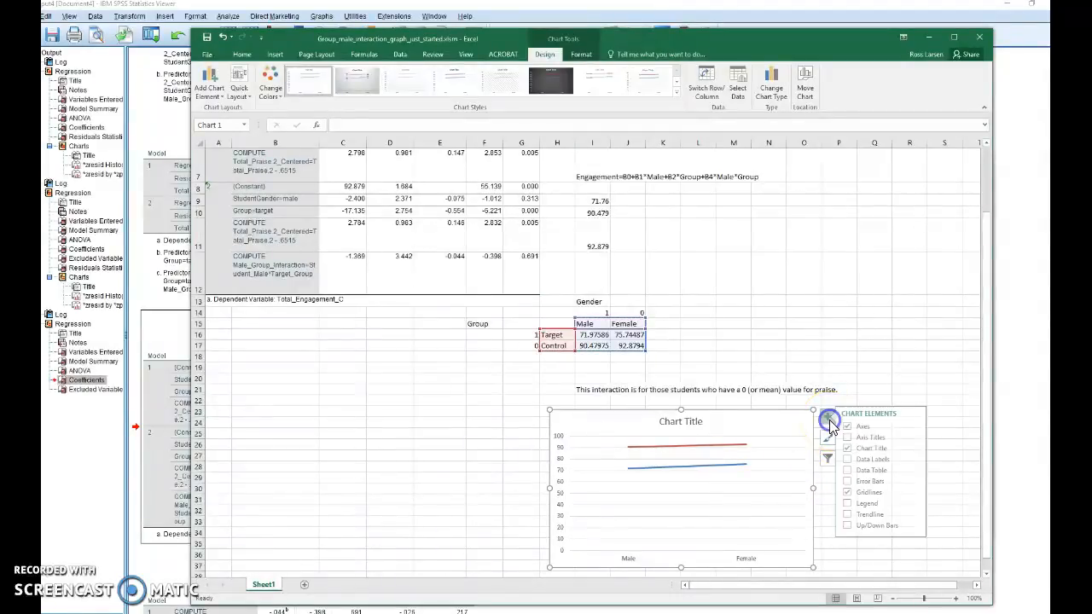
click(855, 503)
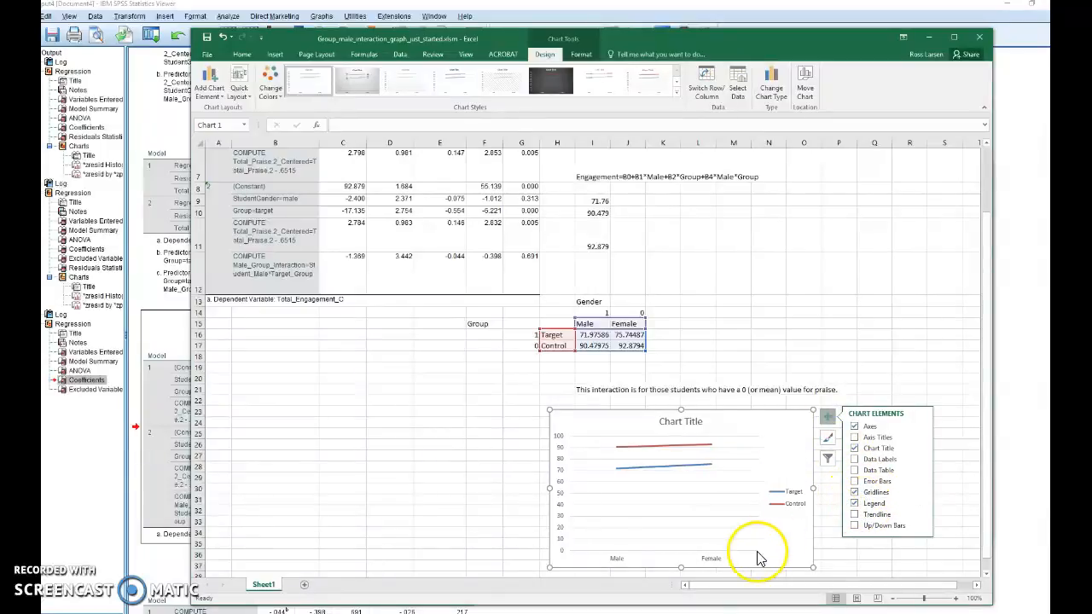
click(855, 437)
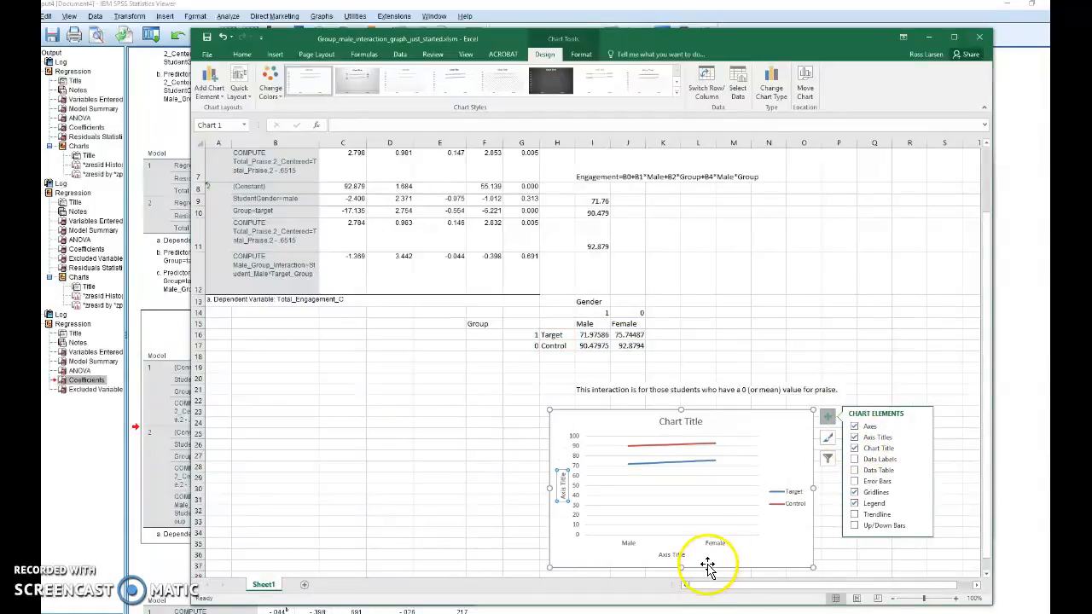
- Title the chart's horizontal axis "Gender" and its vertical axis "Engagement"
double_click(680, 554)
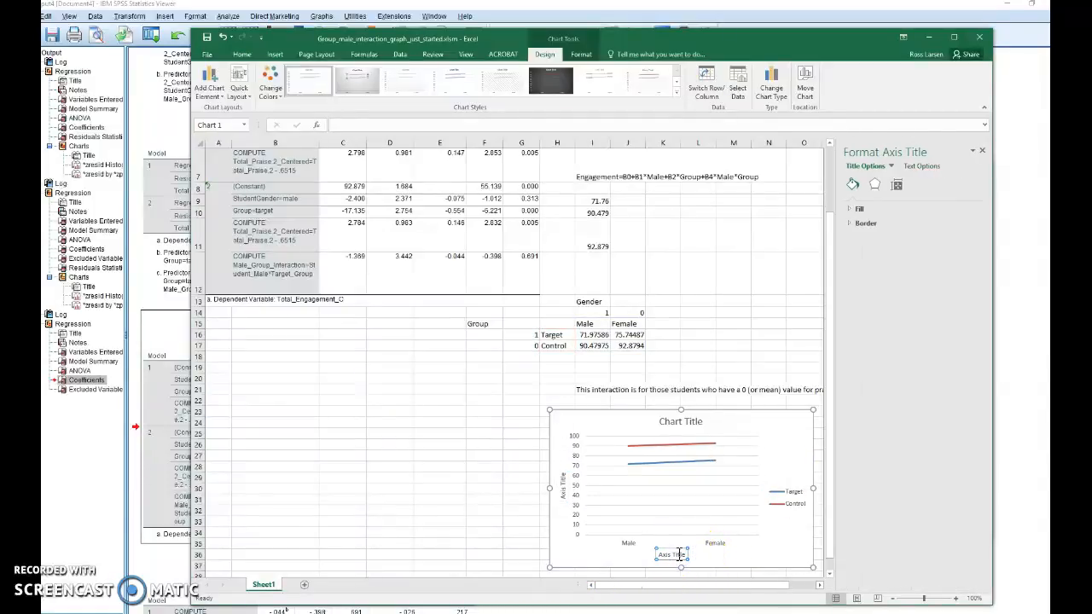
double_click(678, 555)
text(Gender)
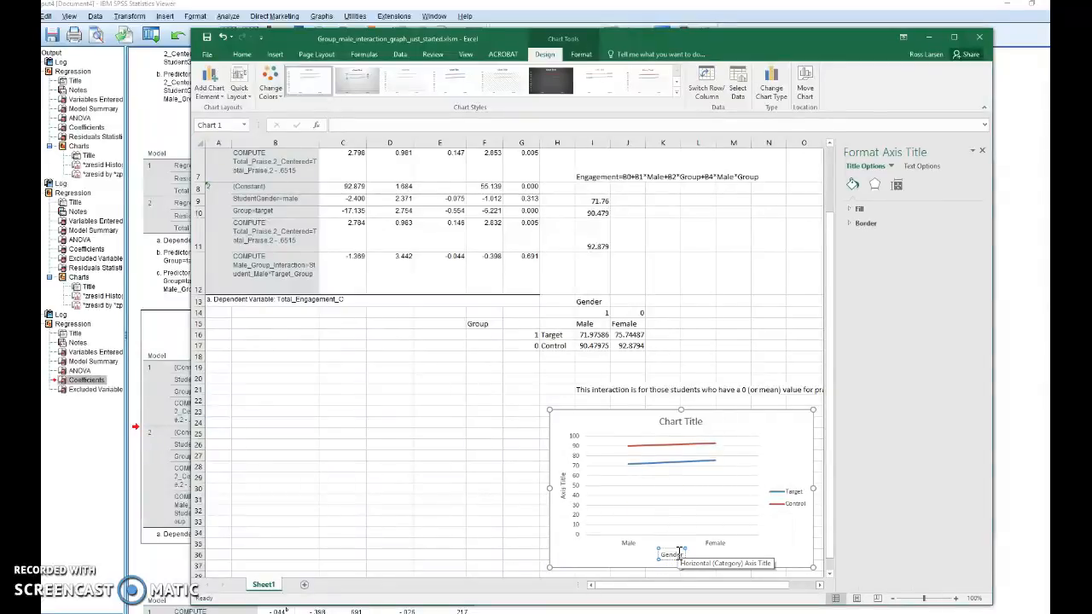
click(567, 497)
double_click(564, 494)
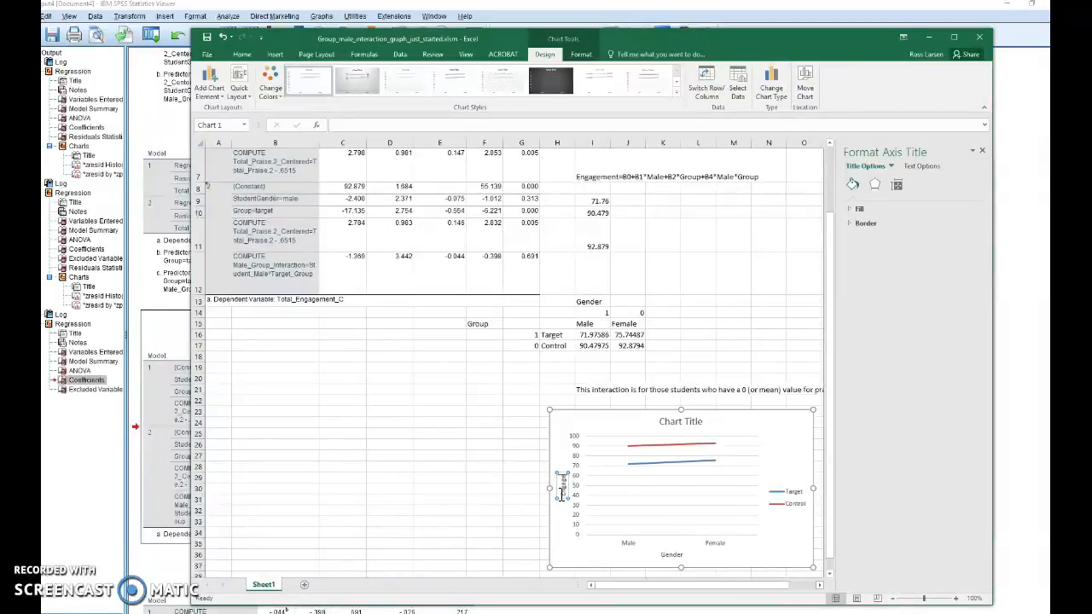
text(Engagement)
- Change the chart title to "The interaction plot for gender*group on engagement for those who have a zero (mean) level of praise)"
click(674, 417)
triple_click(674, 417)
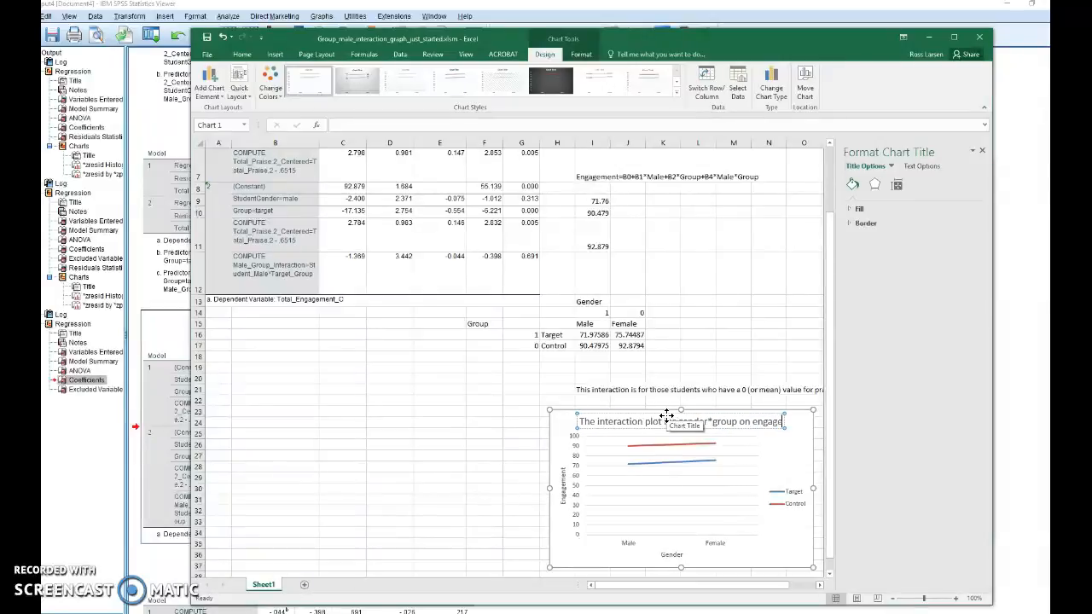
text(ment for those who)
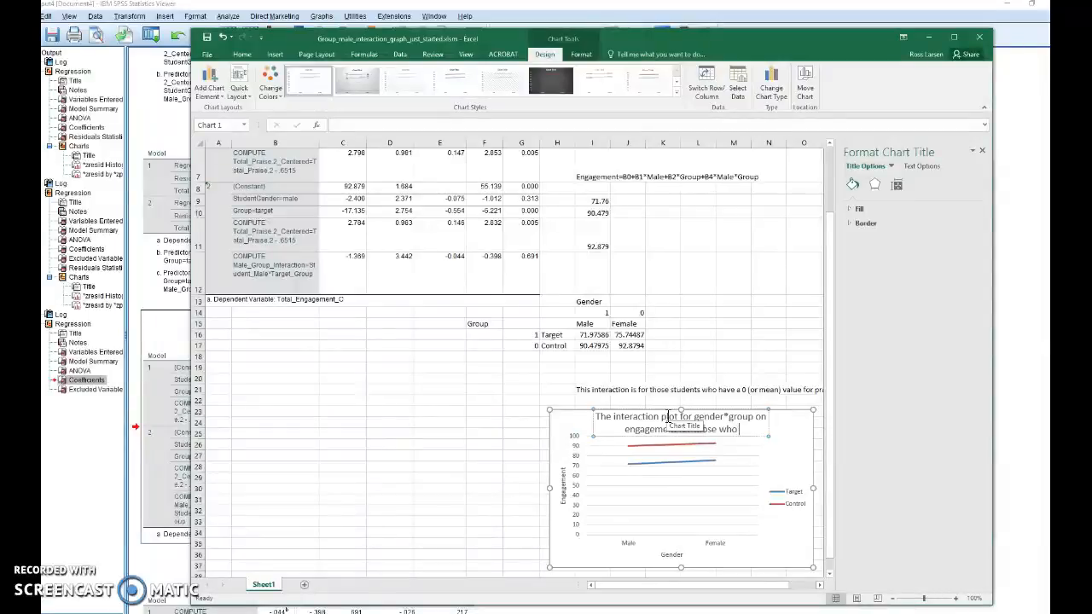
text(ro (mean) level of praise))
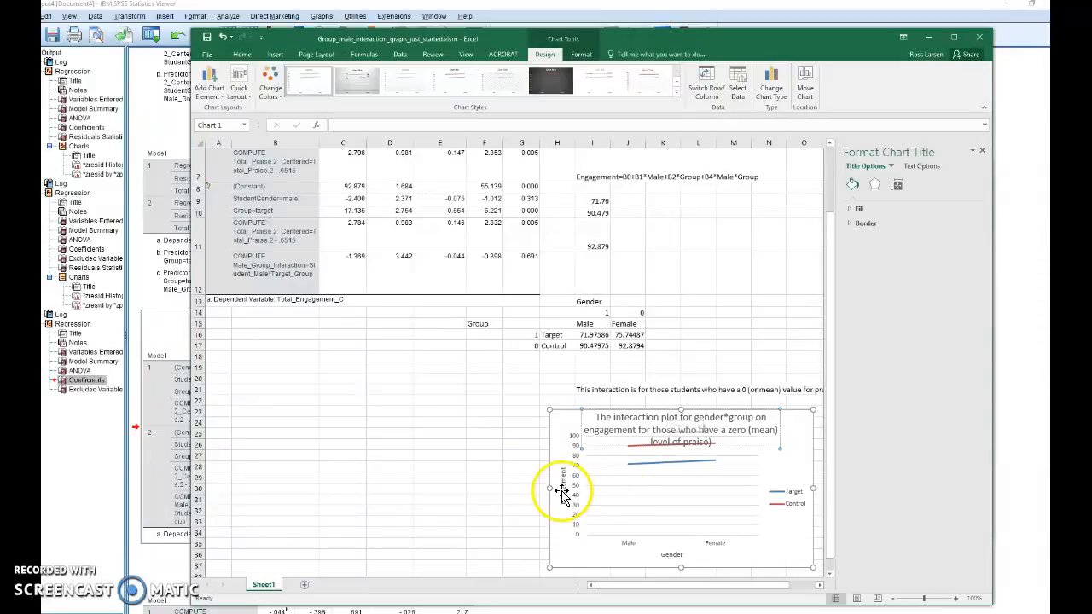
click(461, 466)
- Move the chart directly beneath the predicted values table and enlarge it to span about columns D to K and rows 18 to 35
click(567, 424)
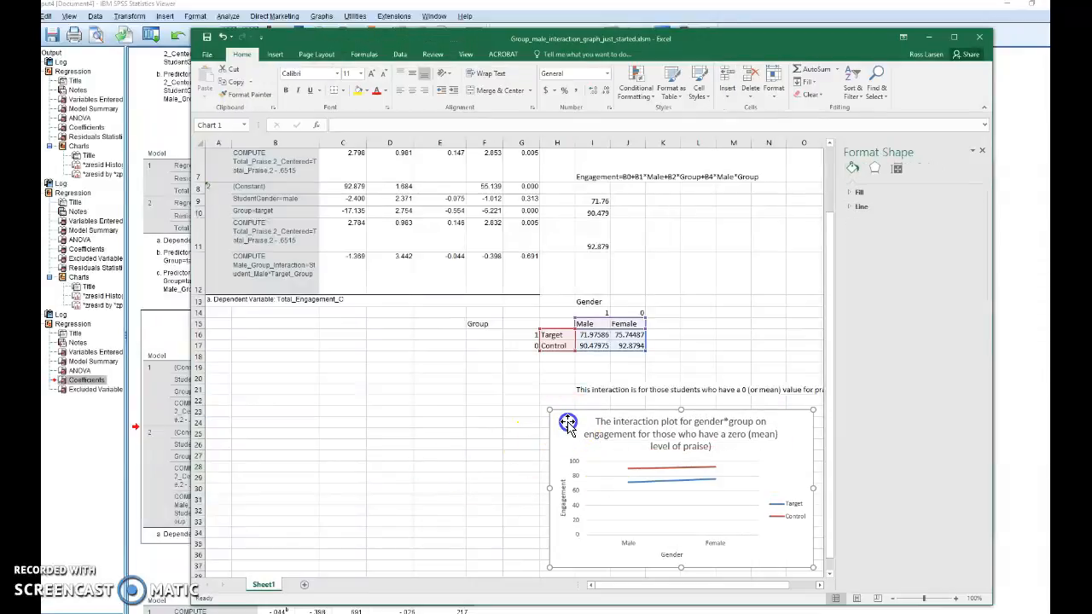
drag(568, 424, 356, 365)
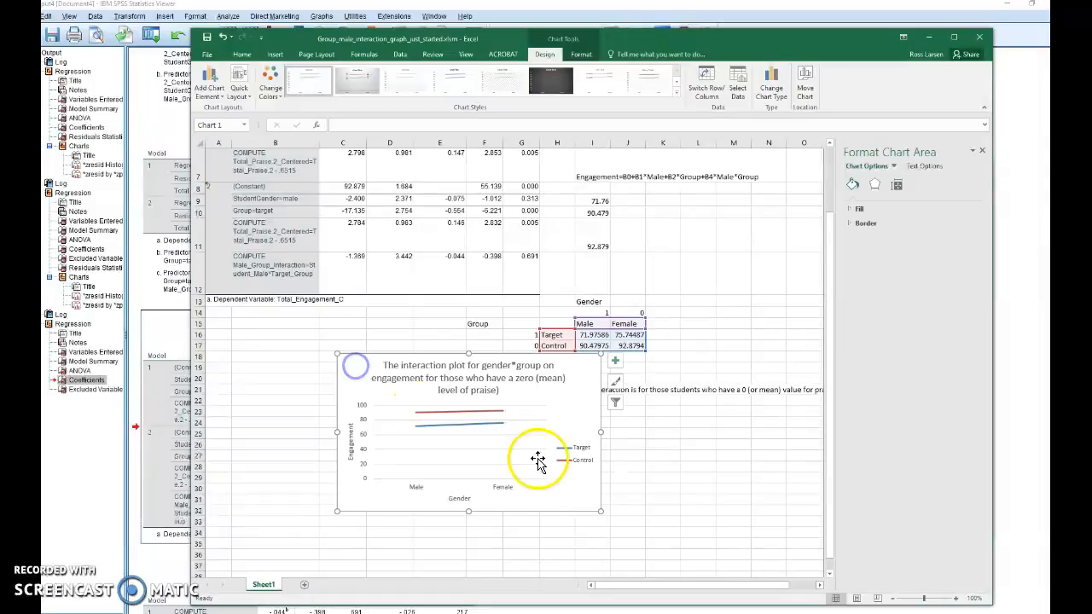
drag(601, 513, 679, 548)
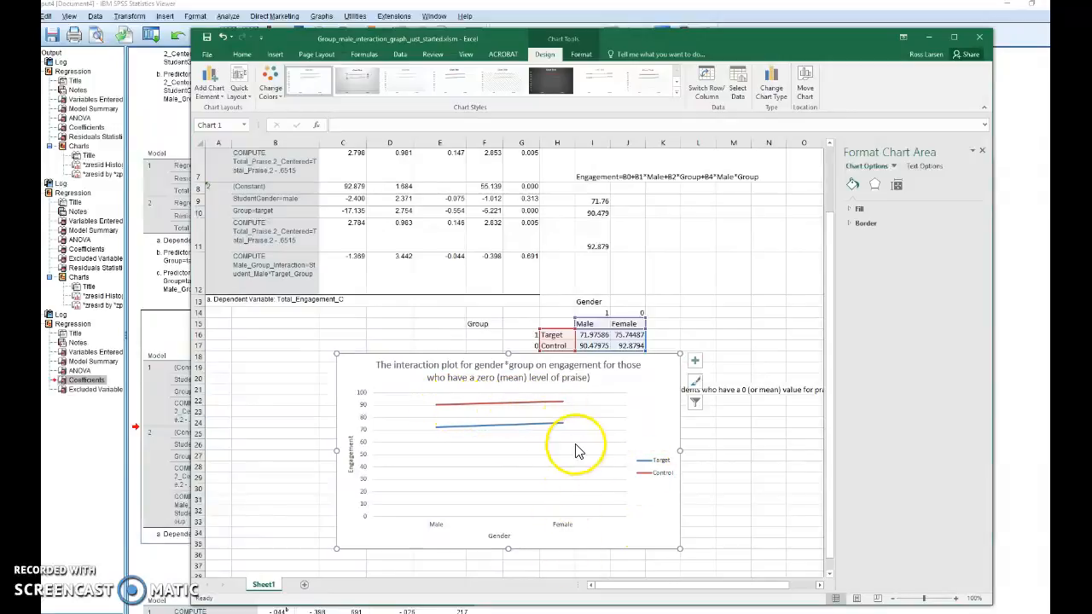
- Examine the Target and Control lines for males and females against the interaction term's significance in G12
mouse_move(562, 408)
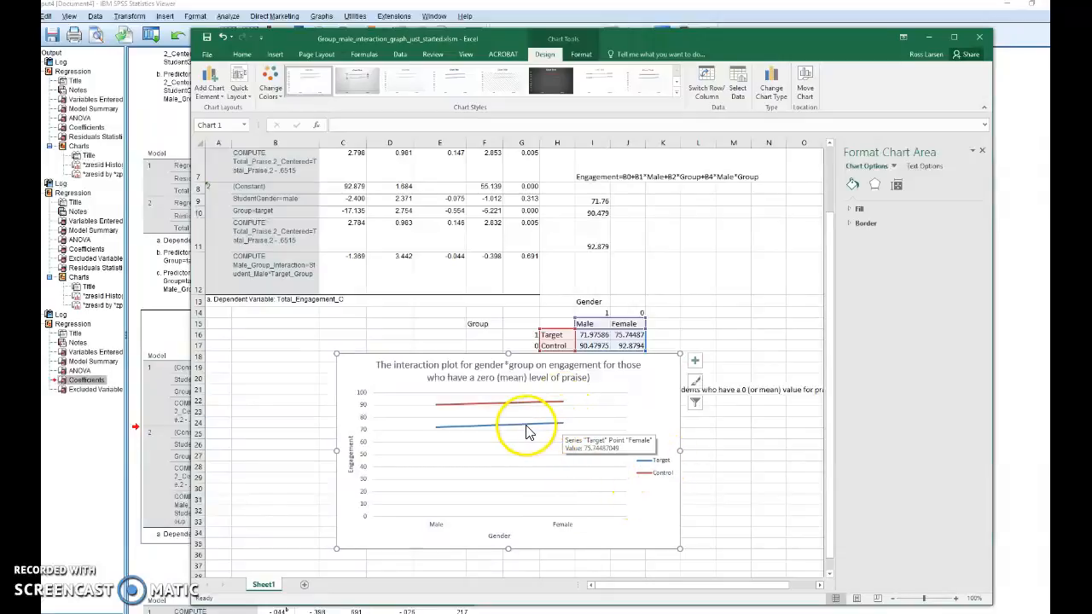
mouse_move(441, 432)
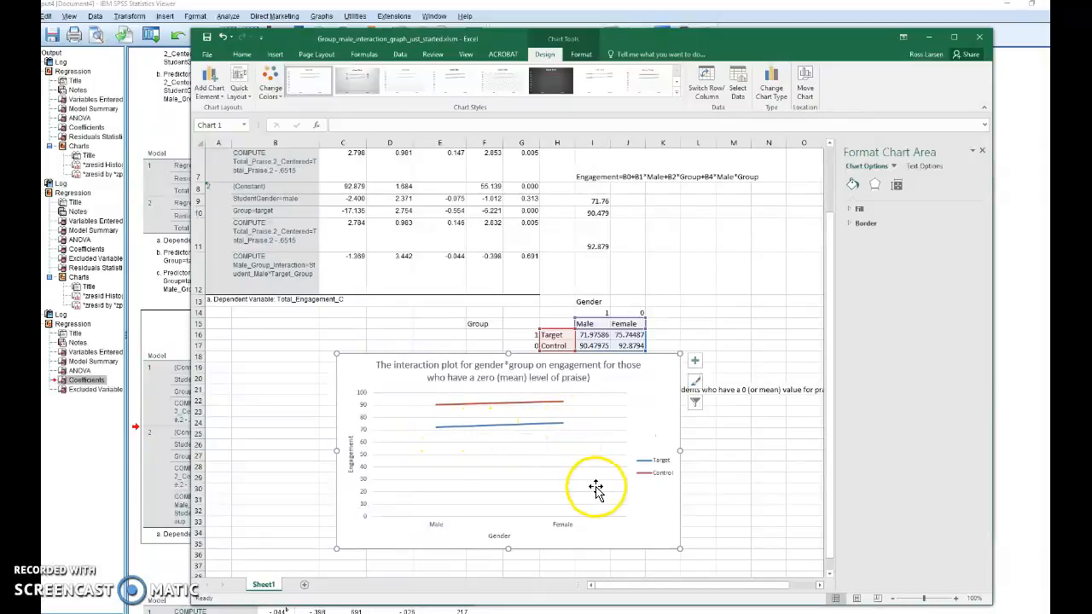
click(530, 268)
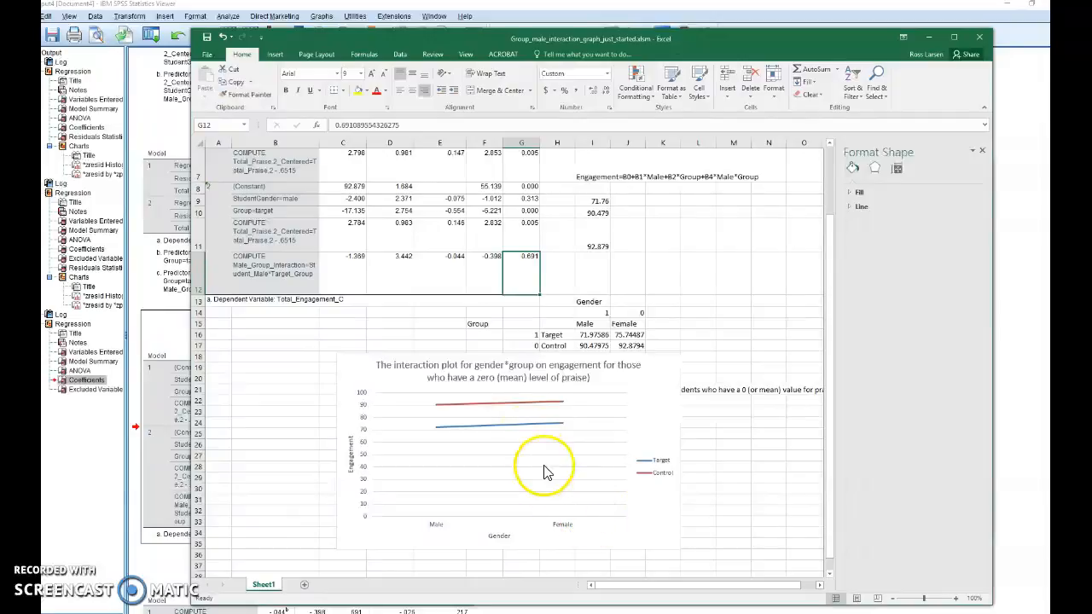
click(533, 454)
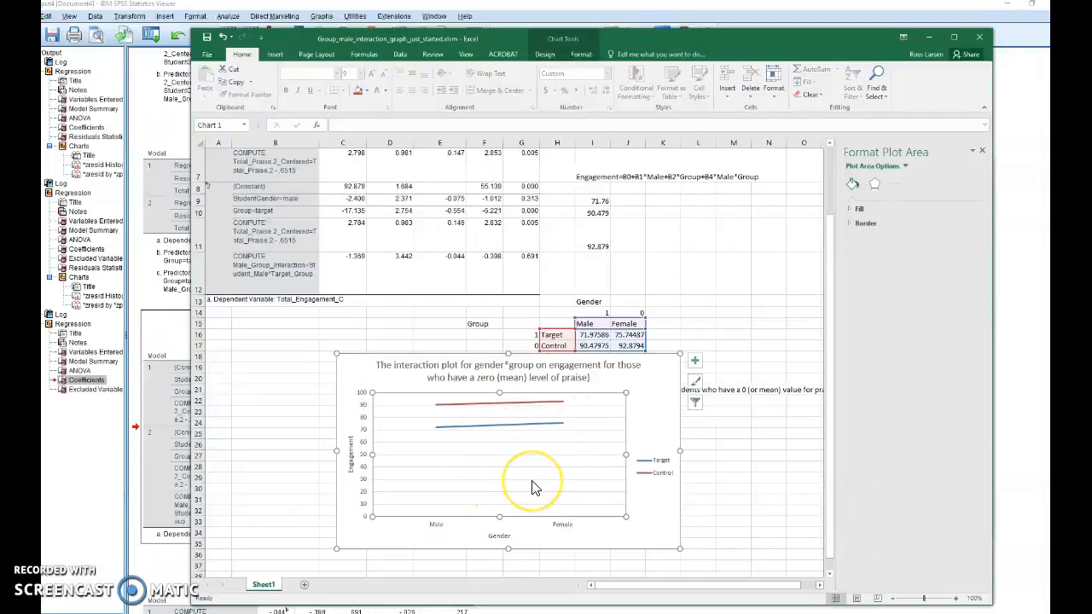